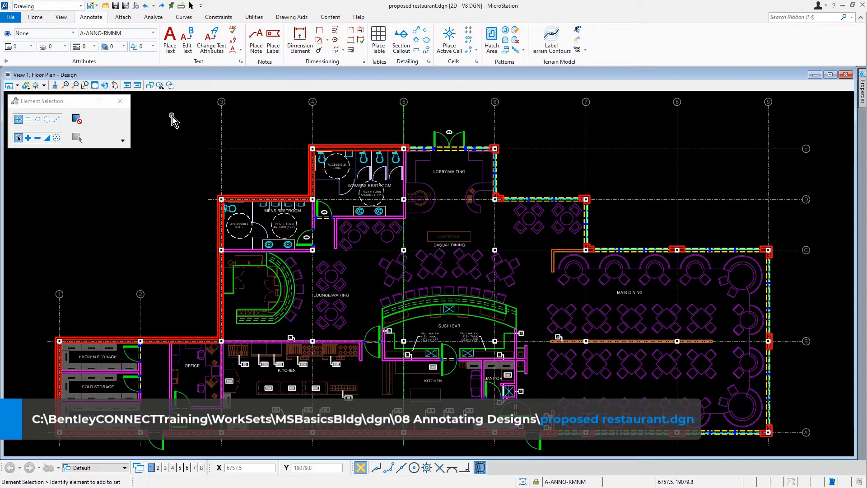
Step: Make A-ANNO-DIMS the active level and start Linear Size dimensioning with a 900 dim offset, settings expanded
click(145, 33)
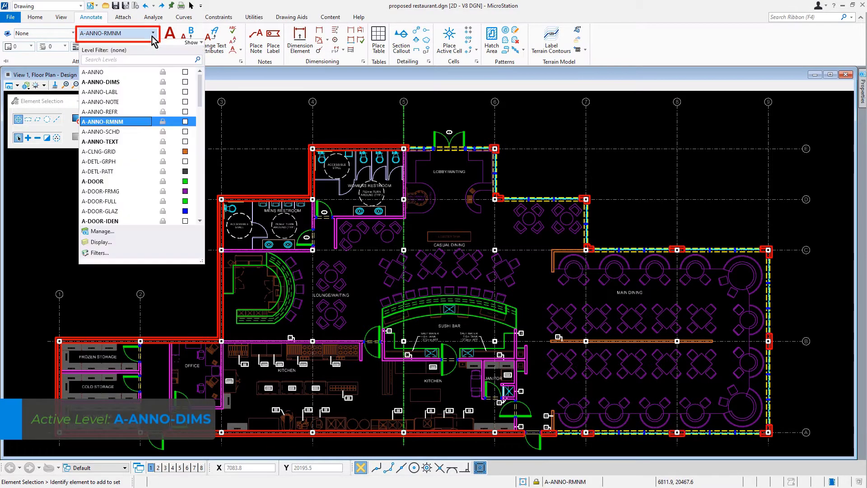
click(142, 81)
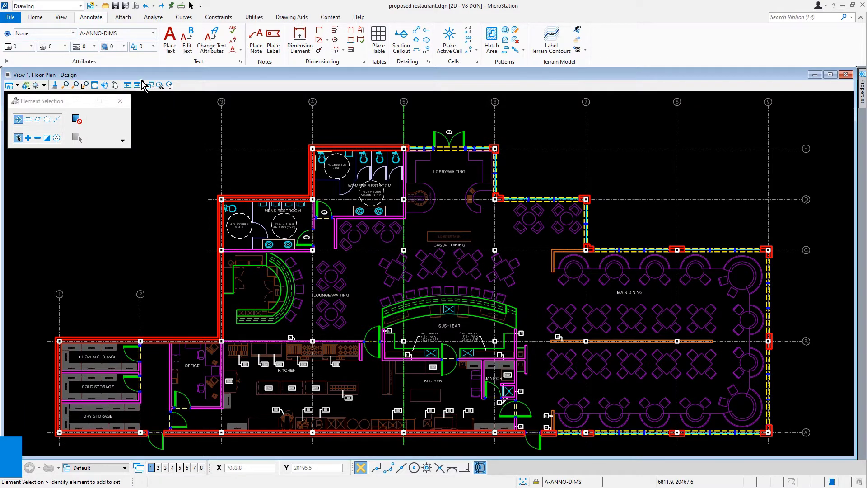
click(320, 33)
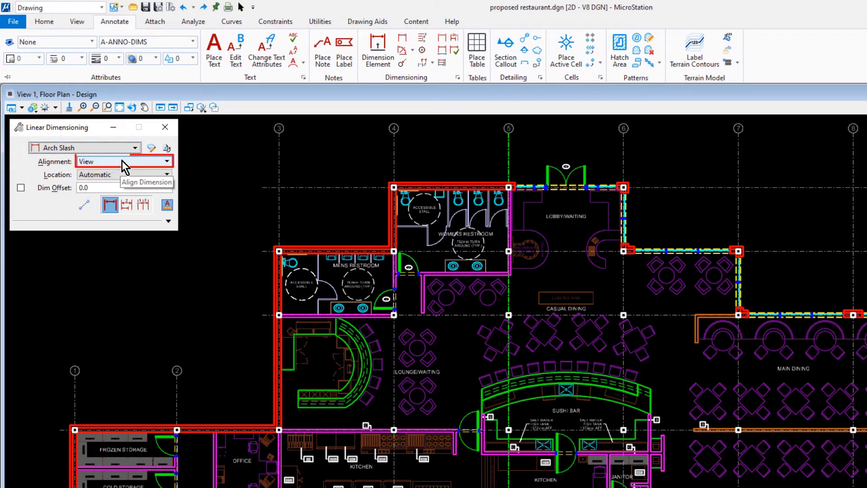
click(20, 188)
click(101, 188)
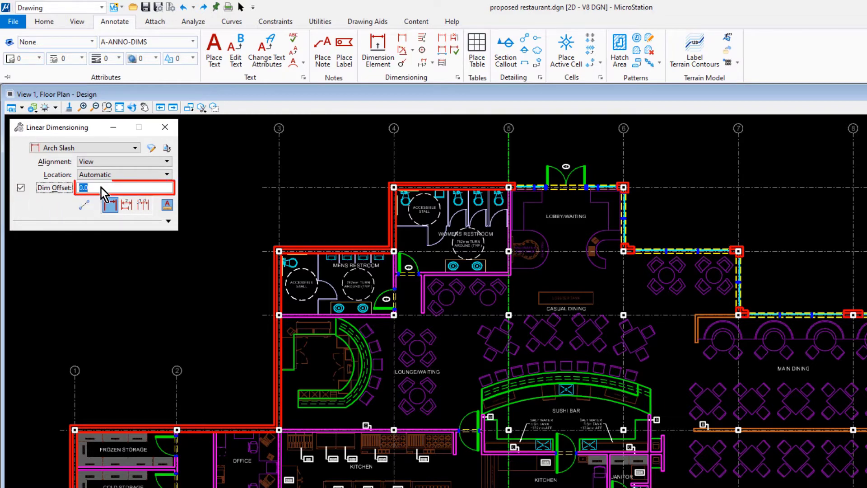
text(900)
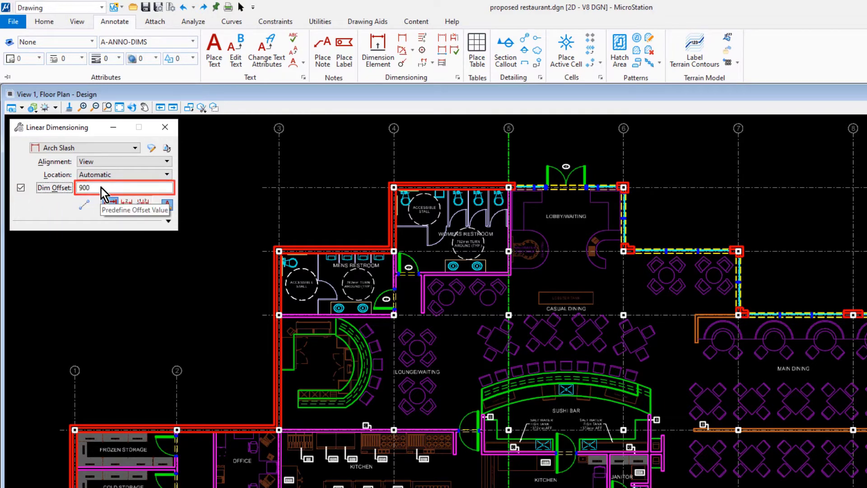
key(Tab)
click(108, 206)
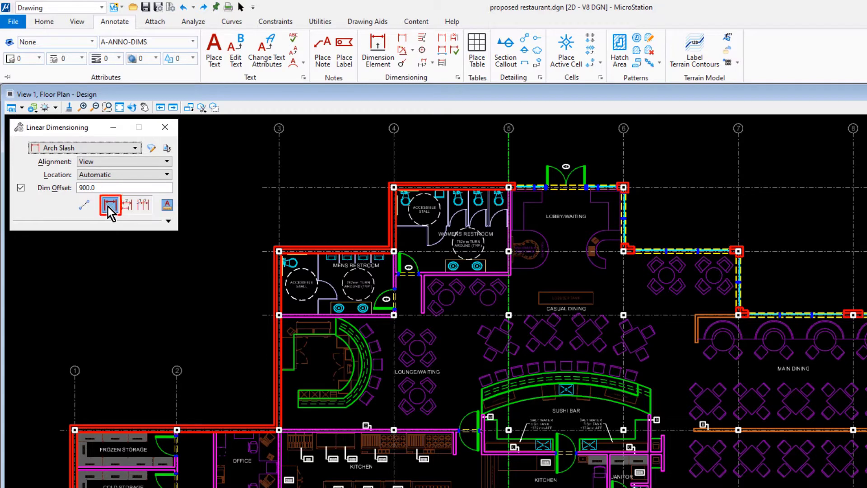
click(169, 219)
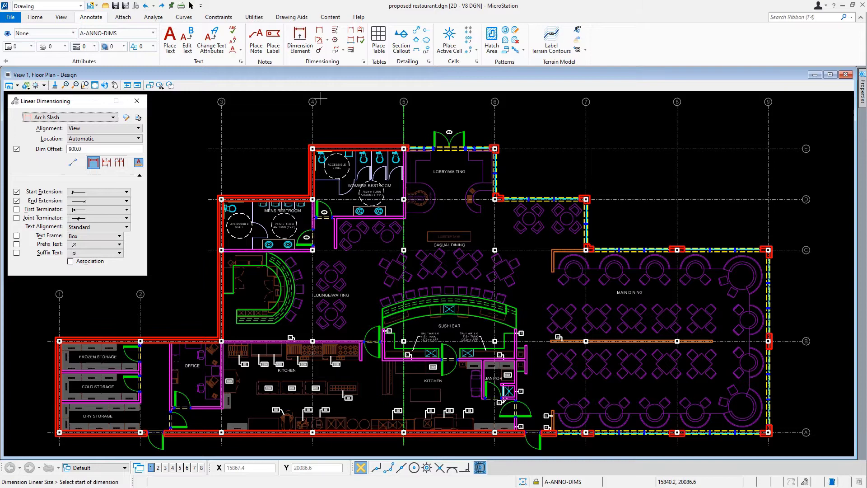
Step: Dimension the women's restroom exterior wall from grid 4 to grid 5 (6 018), placed above the wall
scroll(305, 93, up, 6)
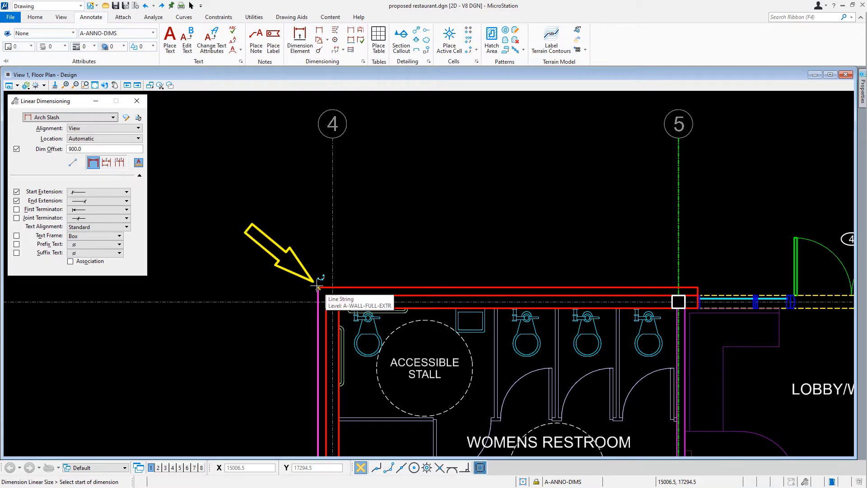
click(316, 286)
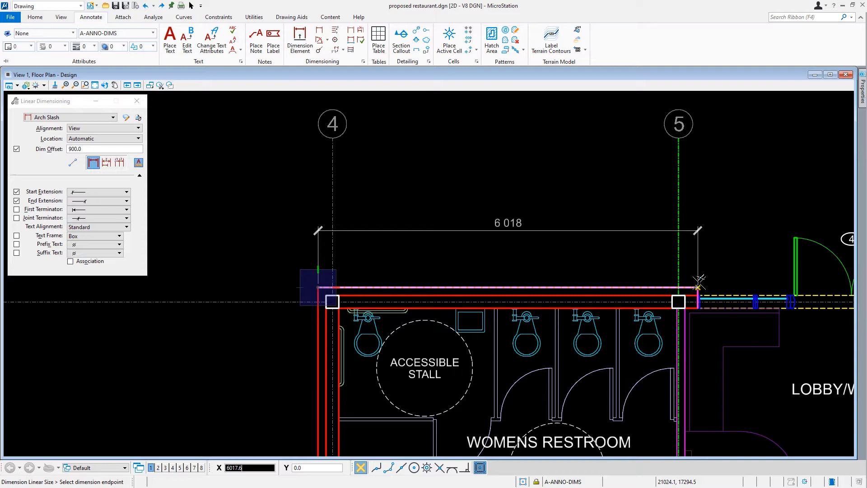
click(699, 282)
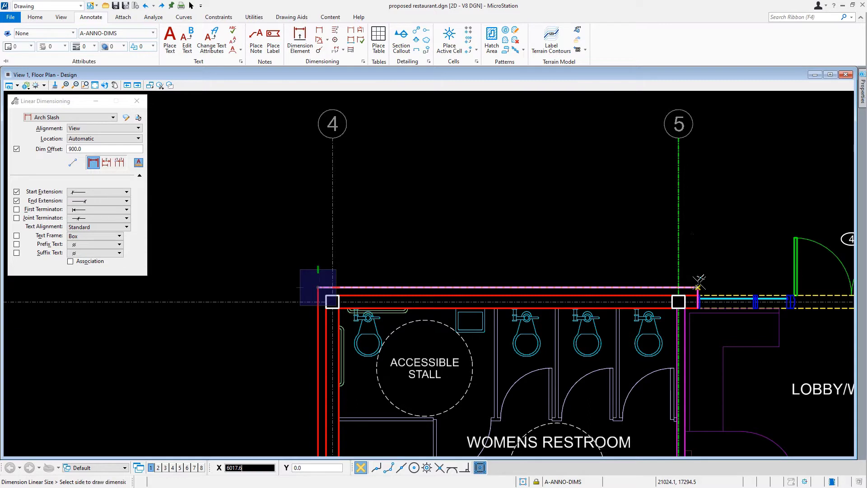
click(745, 211)
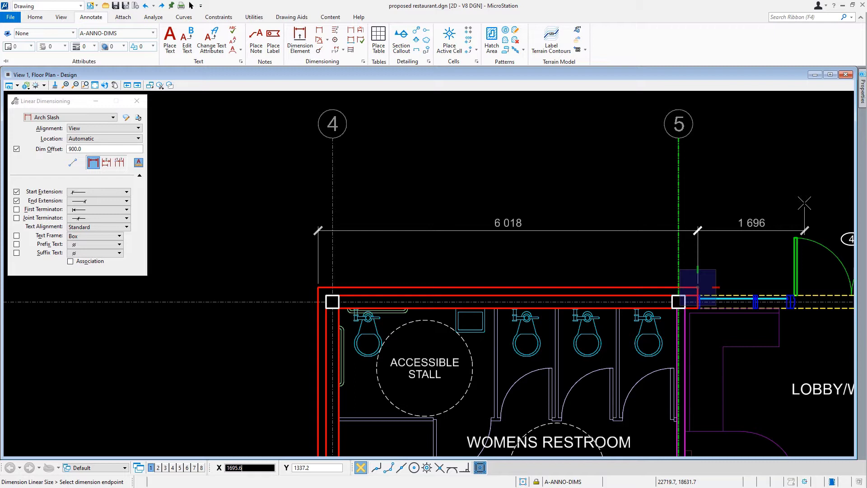
Step: Extend the string past the lobby with the 4 877, 533 and 626 wall segments
middle_drag(804, 203, 425, 208)
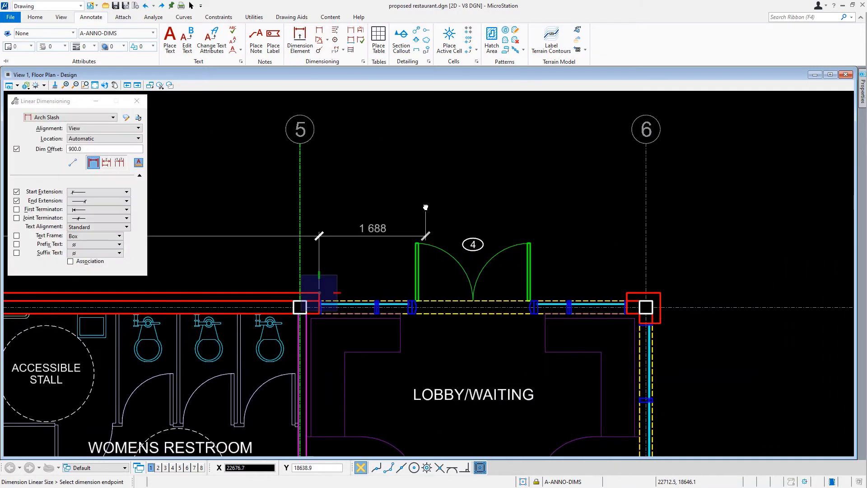
click(627, 292)
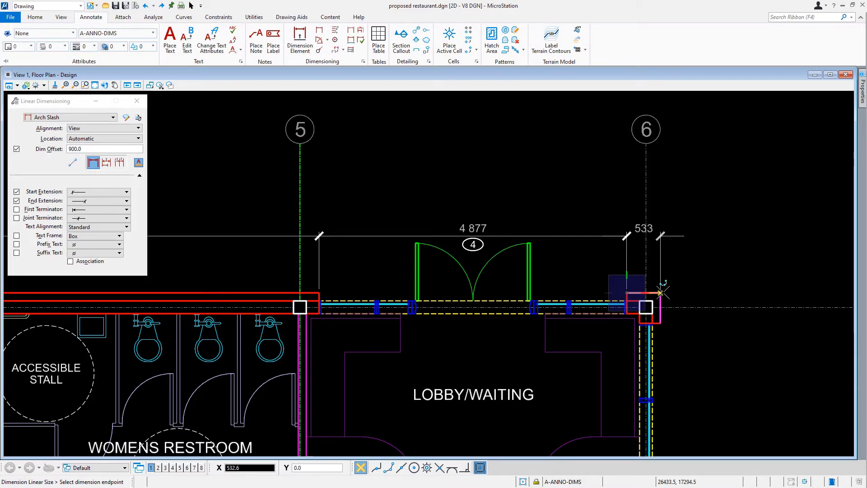
click(662, 292)
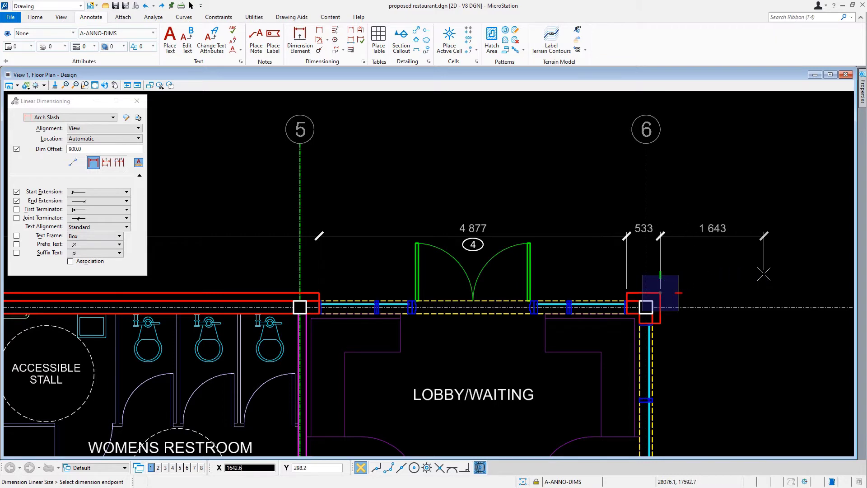
middle_drag(764, 271, 422, 180)
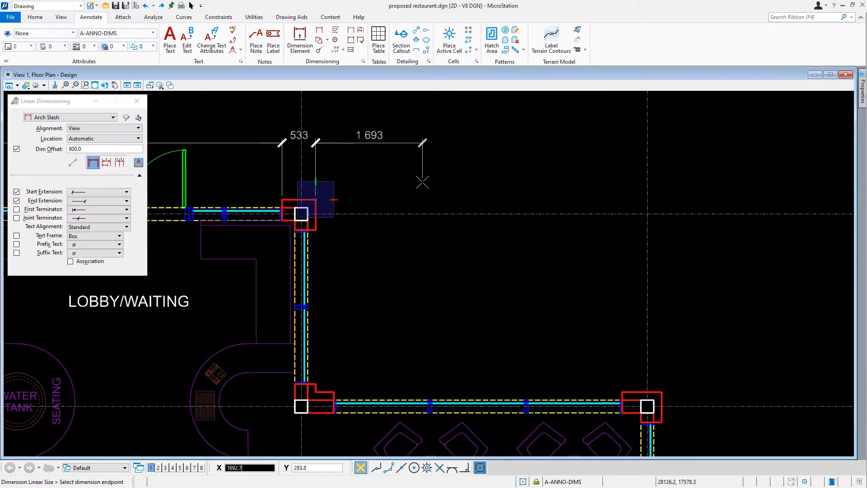
click(335, 399)
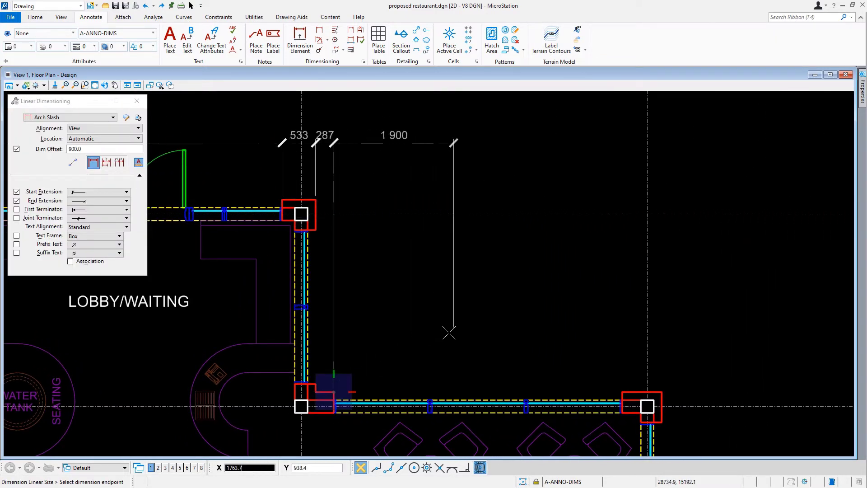
click(625, 387)
click(673, 380)
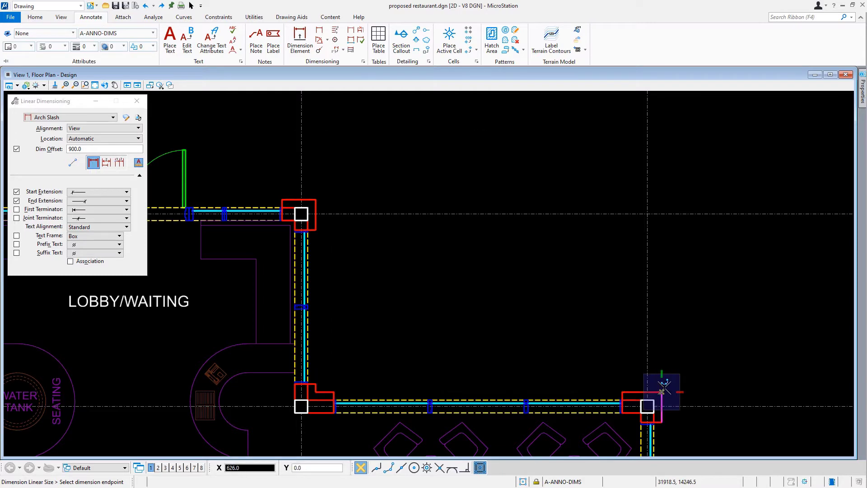
Step: Continue the string along the dining area wall, across the opening, to the grid C corner
middle_drag(765, 319, 345, 131)
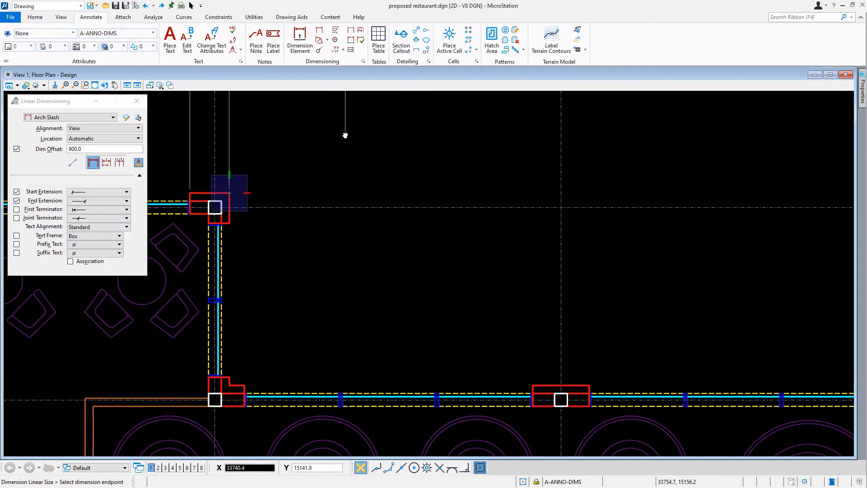
click(244, 383)
click(534, 385)
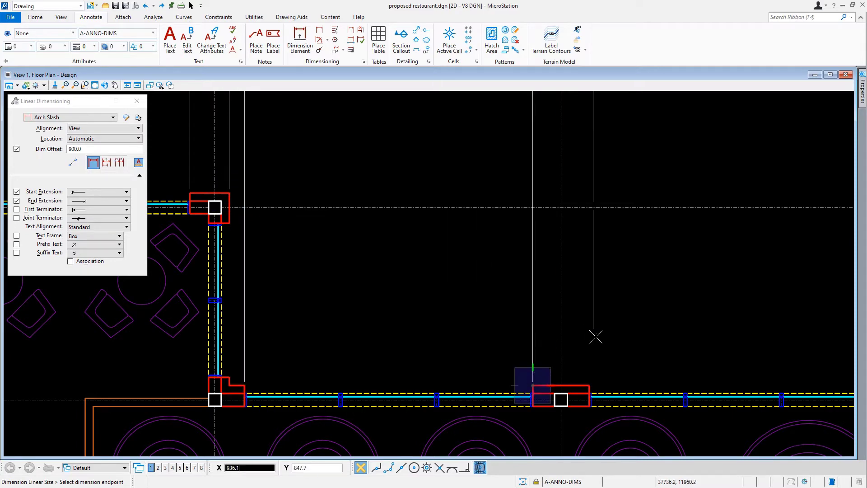
click(590, 385)
middle_drag(724, 349, 293, 317)
click(385, 361)
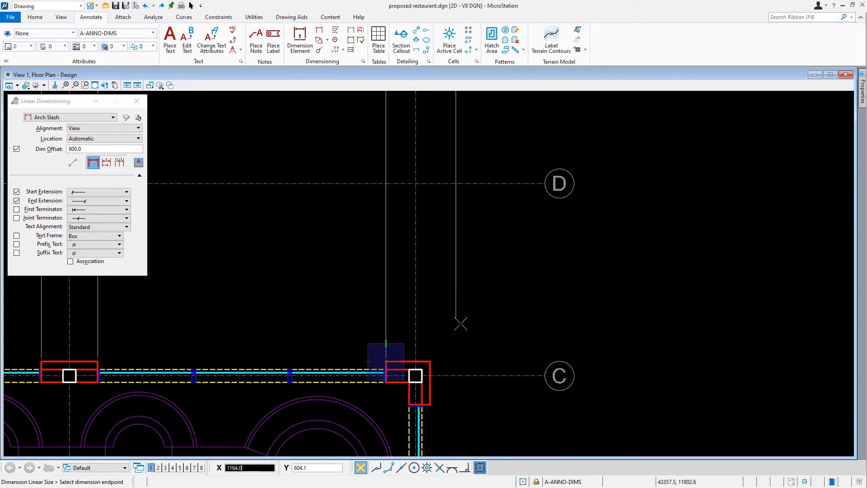
click(430, 361)
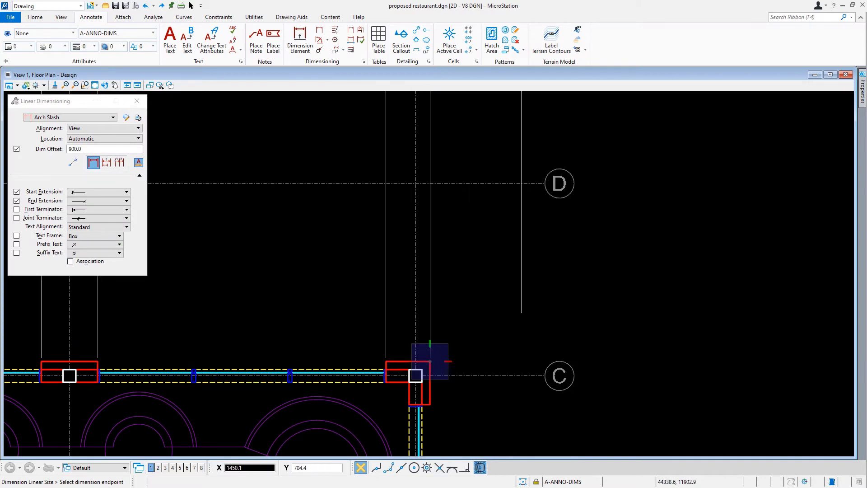
Step: End the exterior dimension string and return to linear dimensioning
right_click(521, 314)
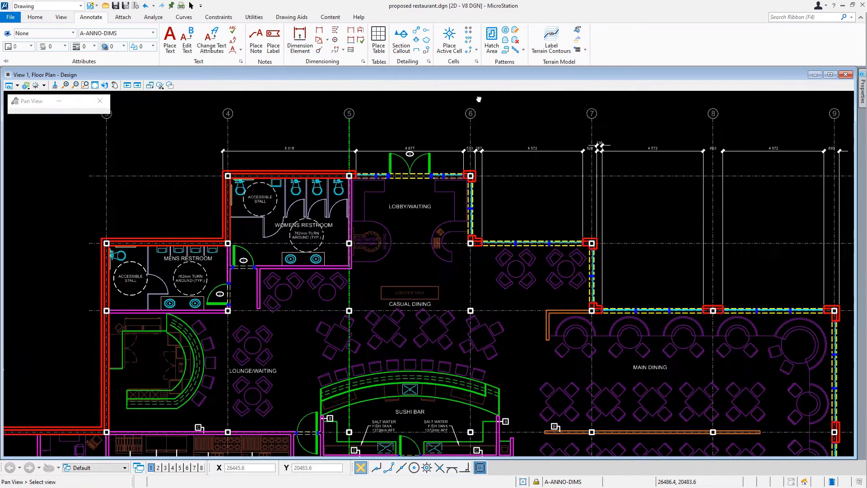
drag(479, 99, 457, 109)
right_click(457, 108)
Step: Zoom onto the men's restroom and switch off the predefined dim offset
mouse_move(170, 142)
middle_down()
mouse_move(253, 143)
mouse_move(397, 193)
middle_up()
scroll(347, 326, up, 4)
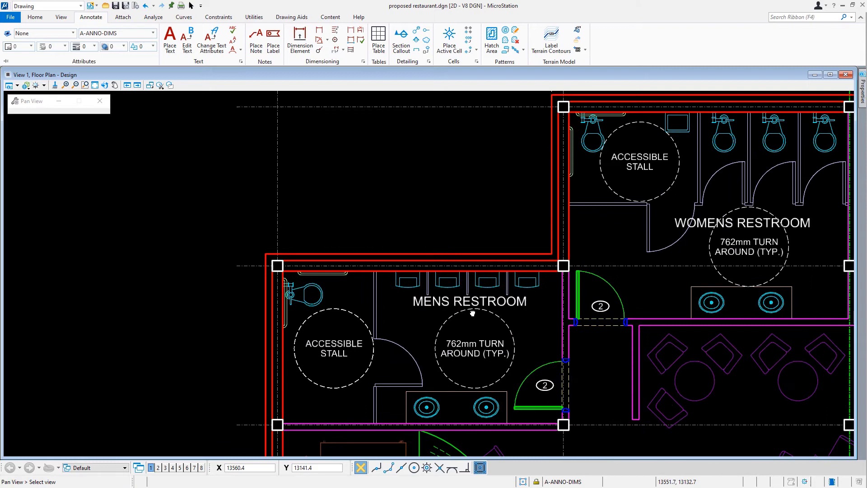
mouse_move(469, 308)
middle_down()
mouse_move(386, 333)
mouse_move(380, 310)
middle_up()
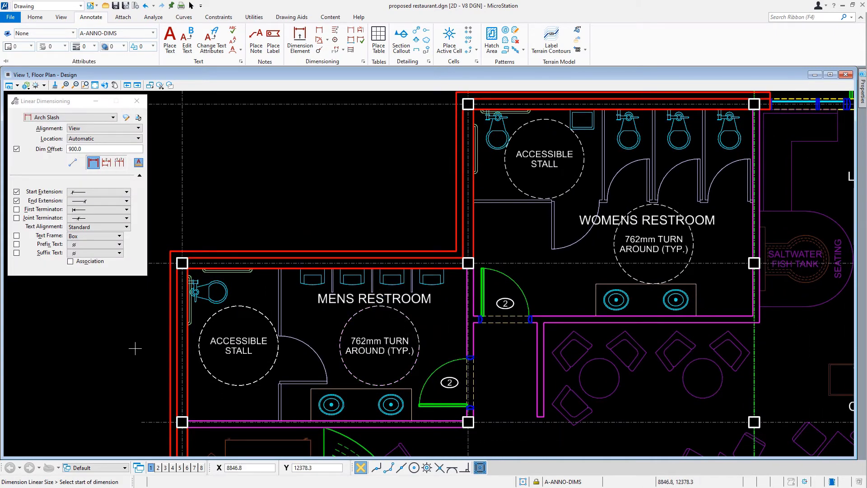
scroll(135, 348, up, 2)
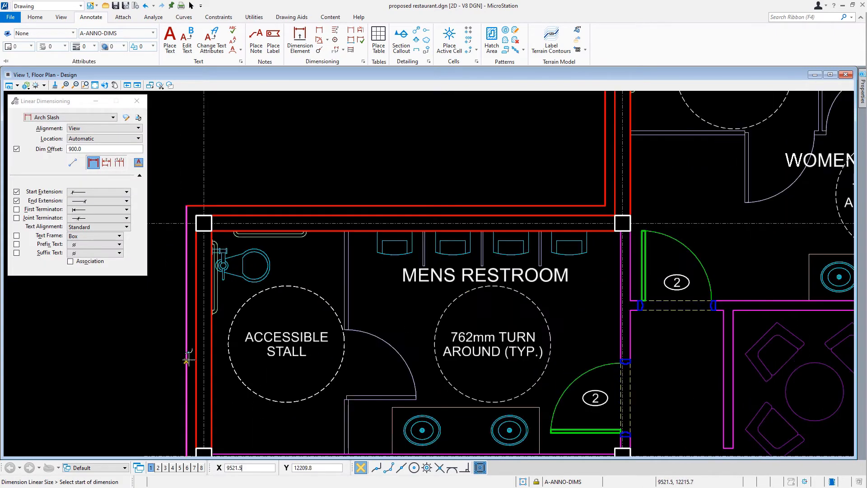
click(16, 149)
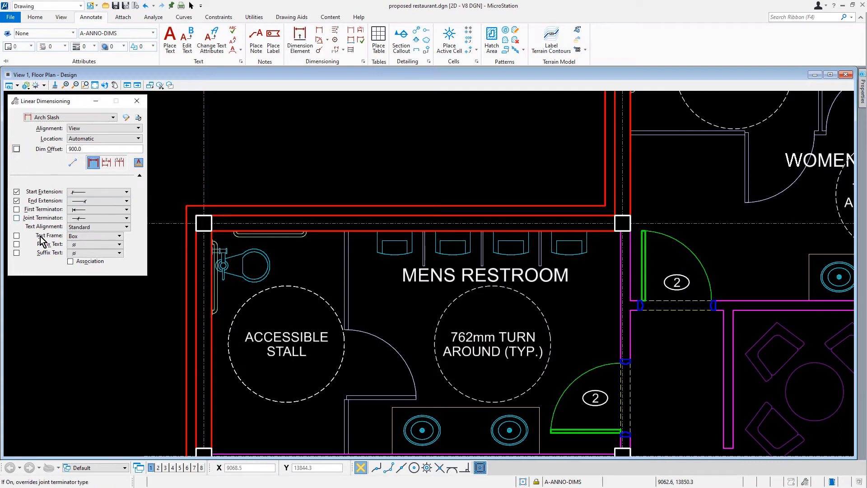
Step: Dimension the men's restroom width as a string with 127, 1 220 doorway and 127 segments
click(211, 320)
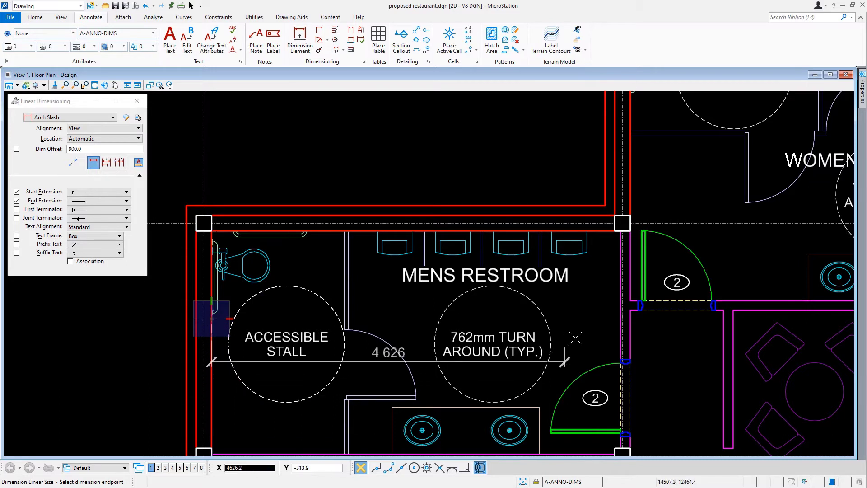
click(619, 325)
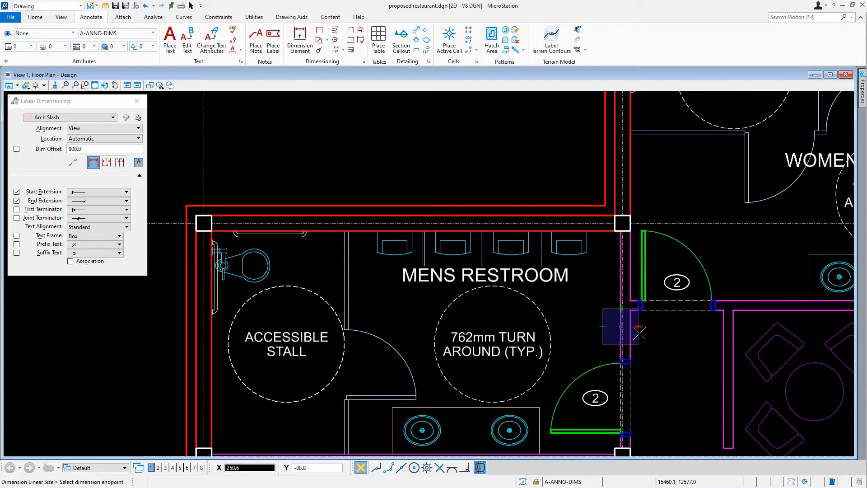
click(630, 325)
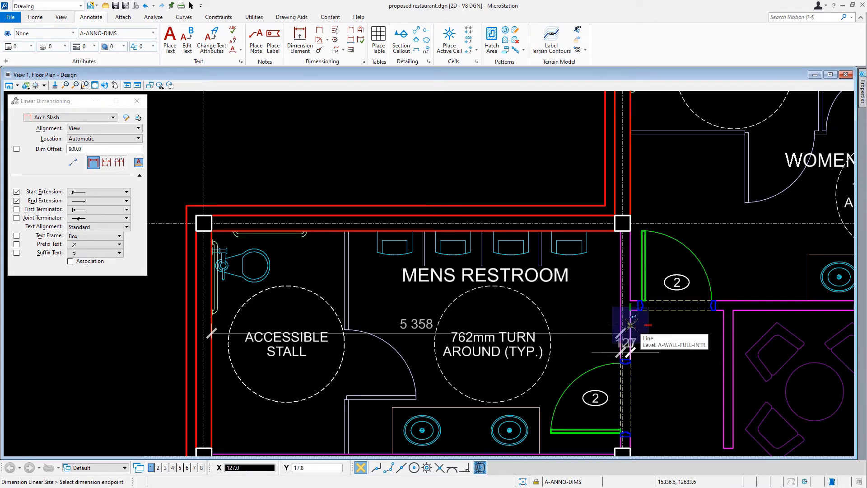
click(724, 336)
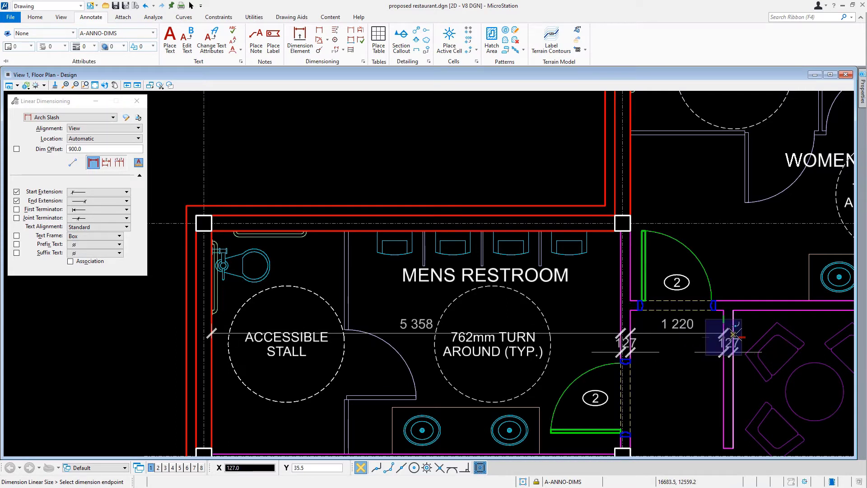
click(734, 337)
right_click(762, 322)
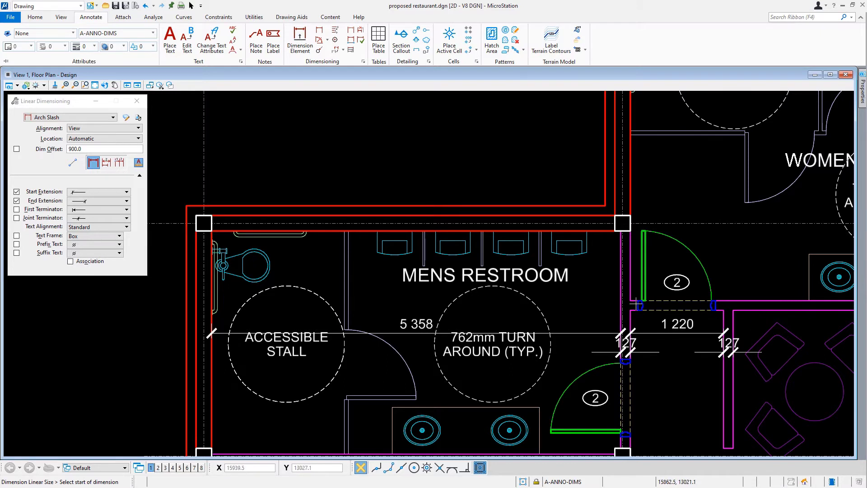
Step: Add the 2 921 vertical depth dimension of the men's restroom
middle_drag(397, 310, 349, 264)
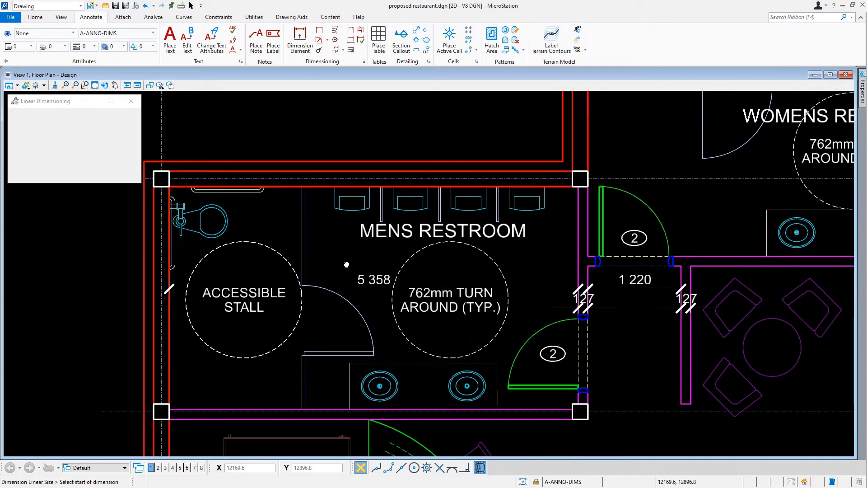
click(323, 187)
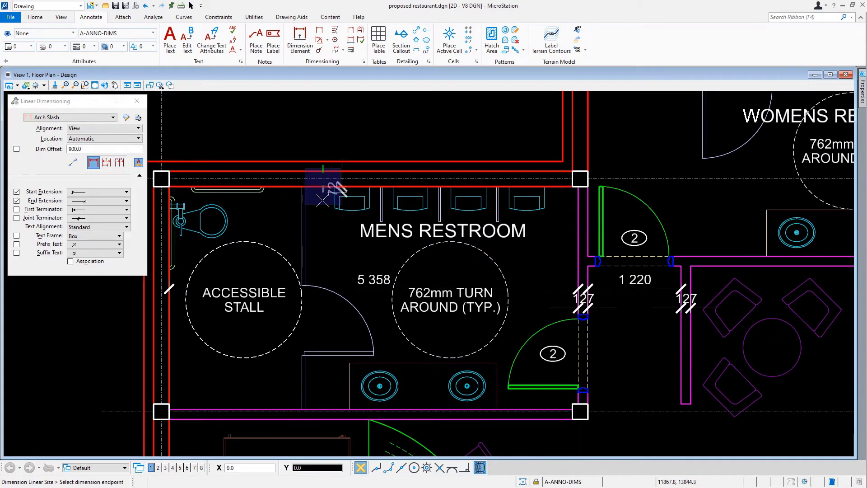
click(334, 389)
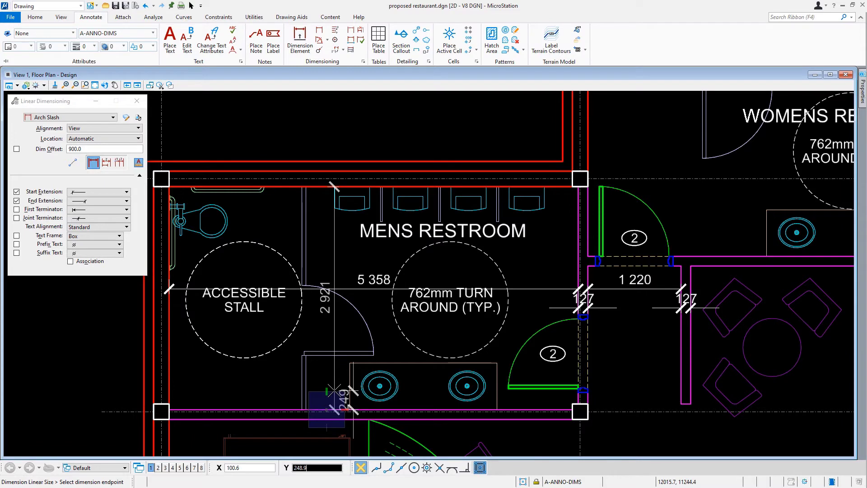
right_click(334, 389)
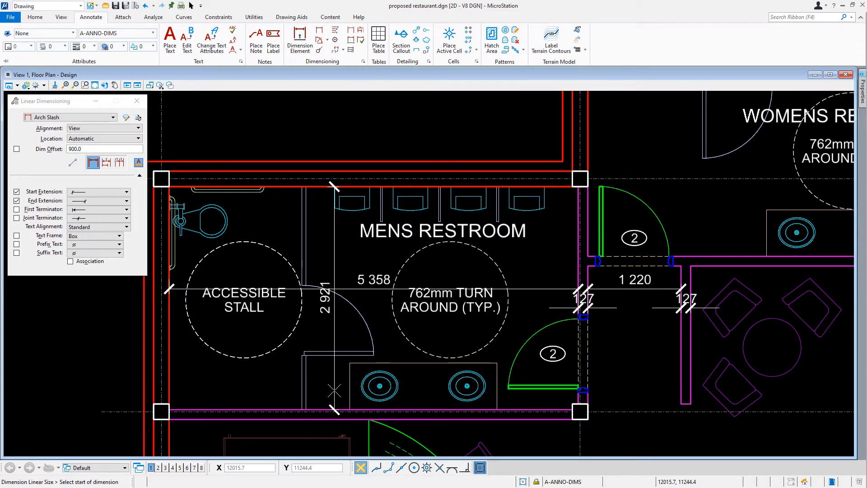
Step: Dimension the women's restroom width at 5 358
middle_drag(736, 189, 397, 311)
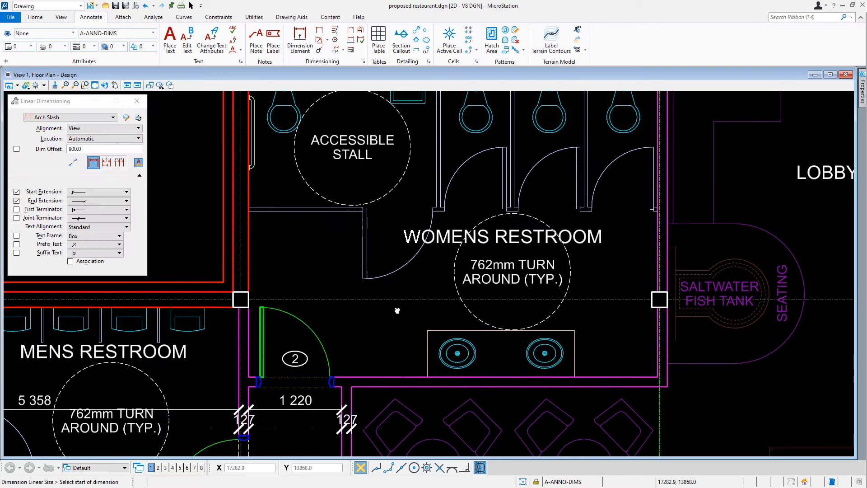
click(248, 335)
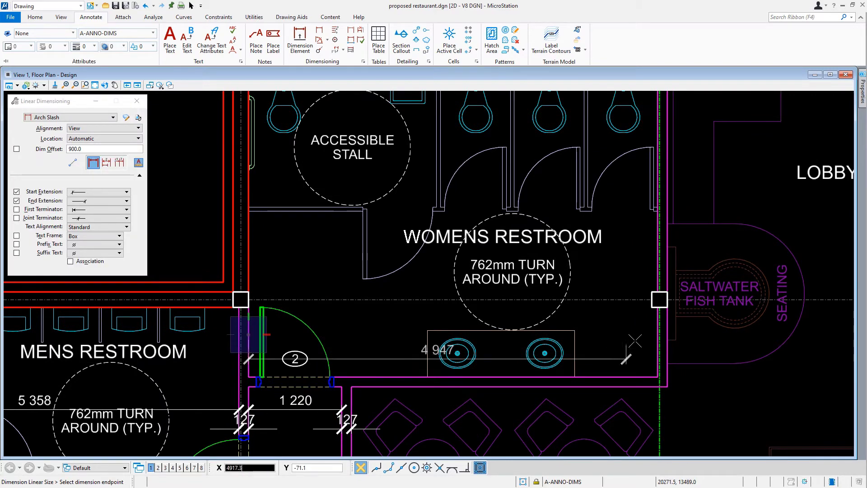
click(658, 321)
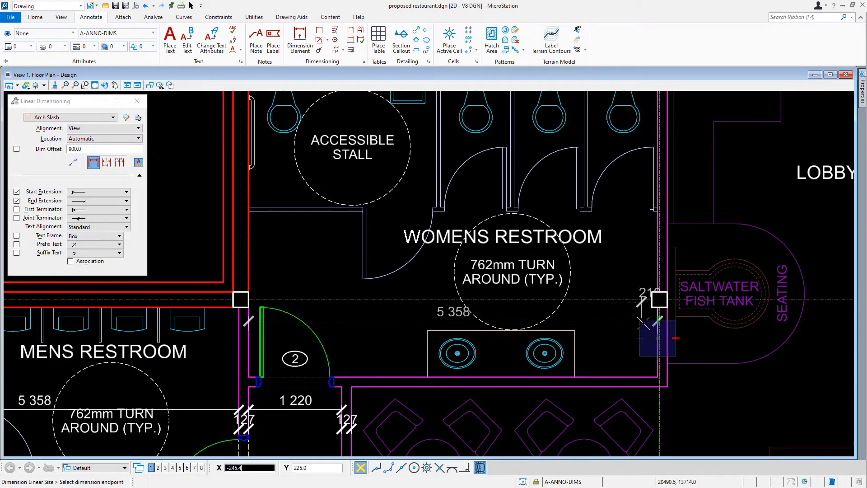
right_click(689, 369)
Step: Add the vertical 1 806 and 3 960 dimensions along the women's restroom wall
middle_drag(689, 369, 746, 169)
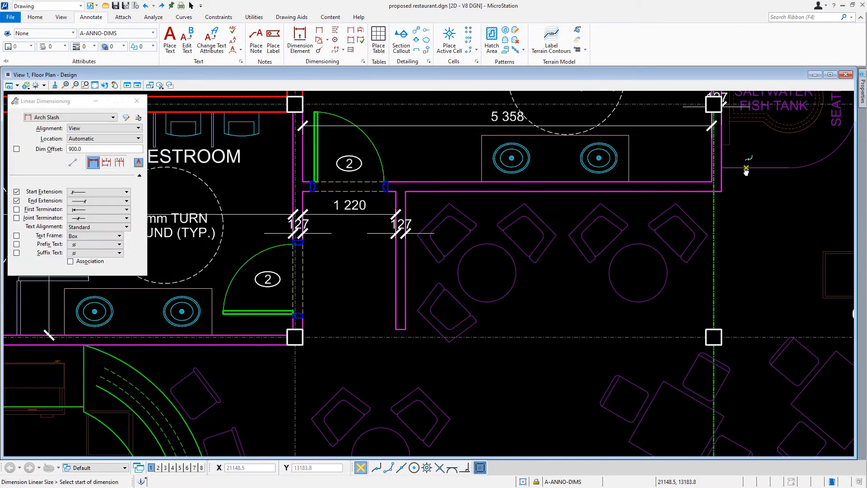
click(396, 329)
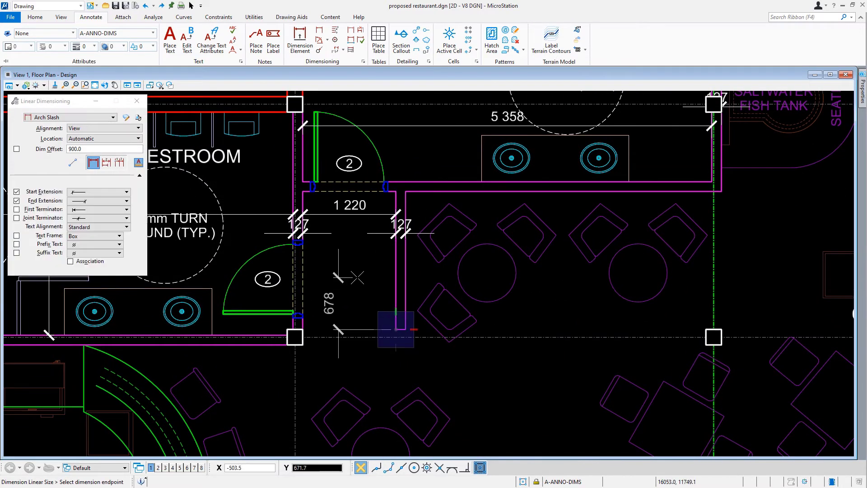
click(396, 182)
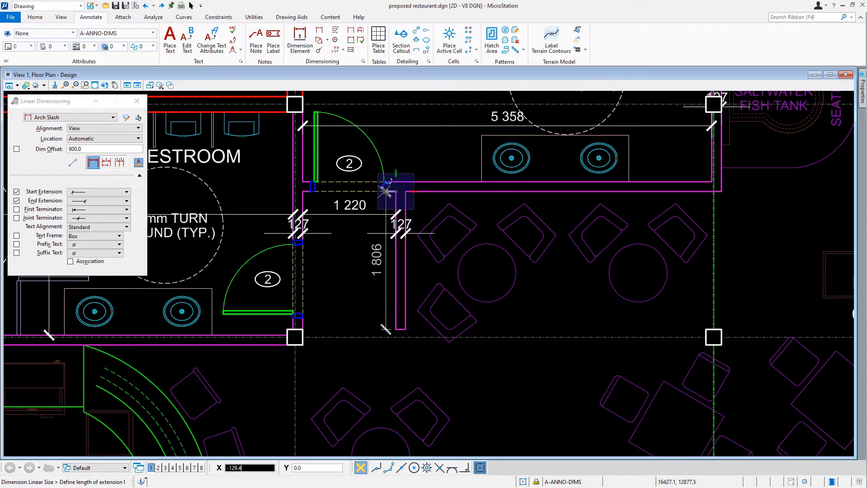
click(364, 182)
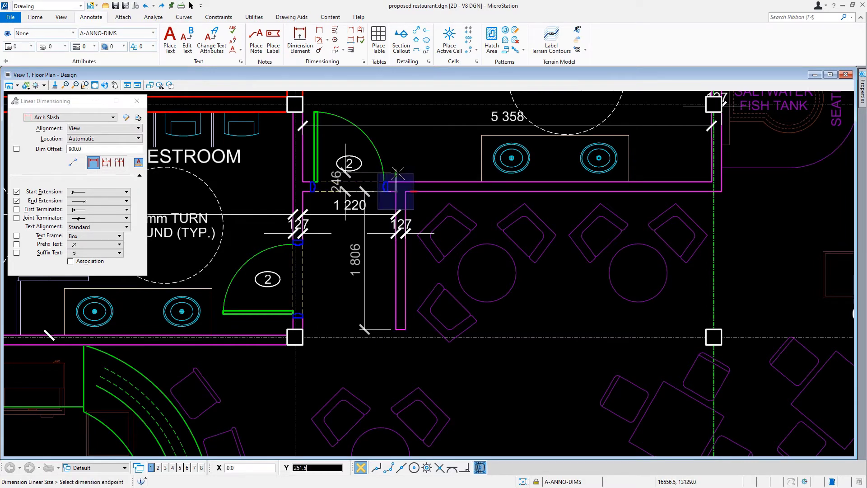
ctrl+scroll(405, 128, up, 6)
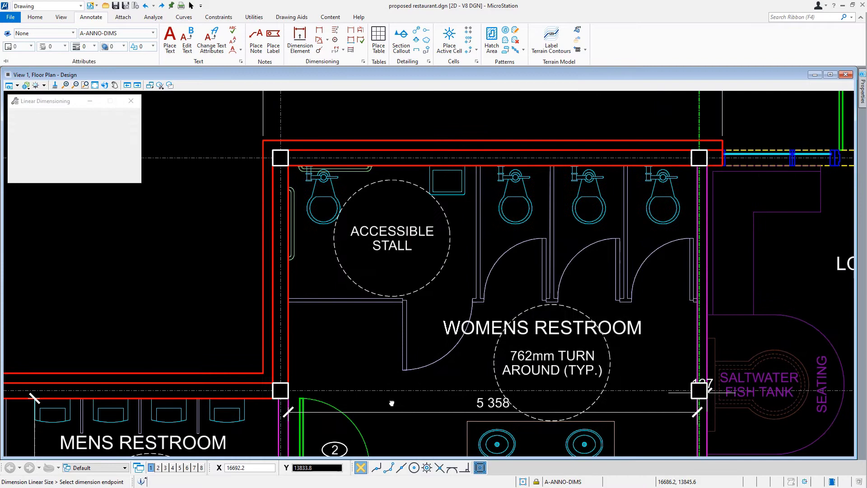
click(389, 166)
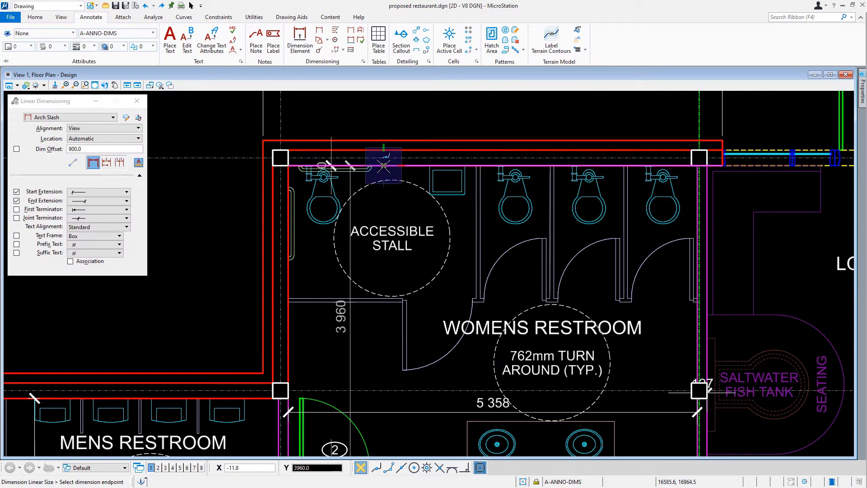
right_click(493, 196)
scroll(496, 195, down, 3)
scroll(495, 195, down, 1)
middle_drag(496, 195, 473, 173)
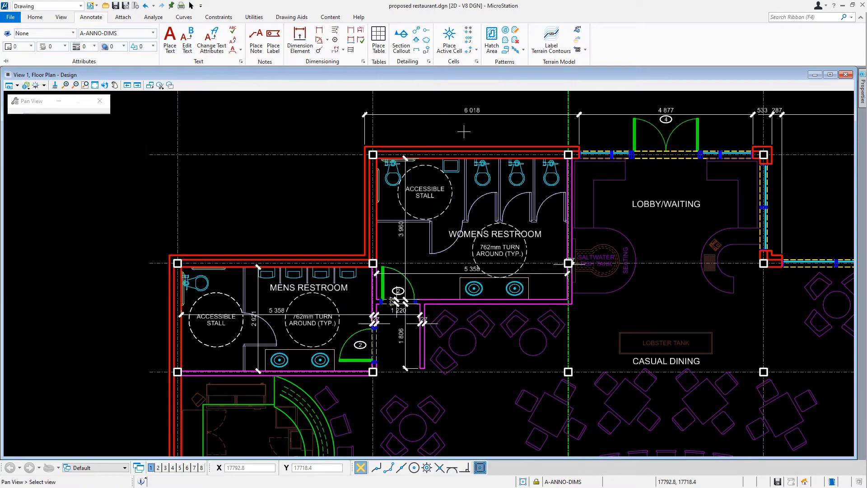
Step: Zoom to the grid A exterior corner and re-enable the 900.0 dim offset
scroll(466, 131, down, 2)
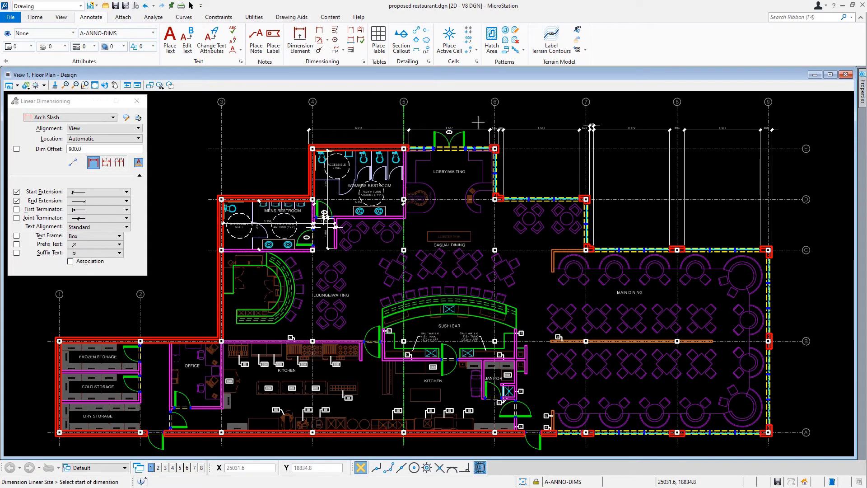
scroll(823, 445, up, 5)
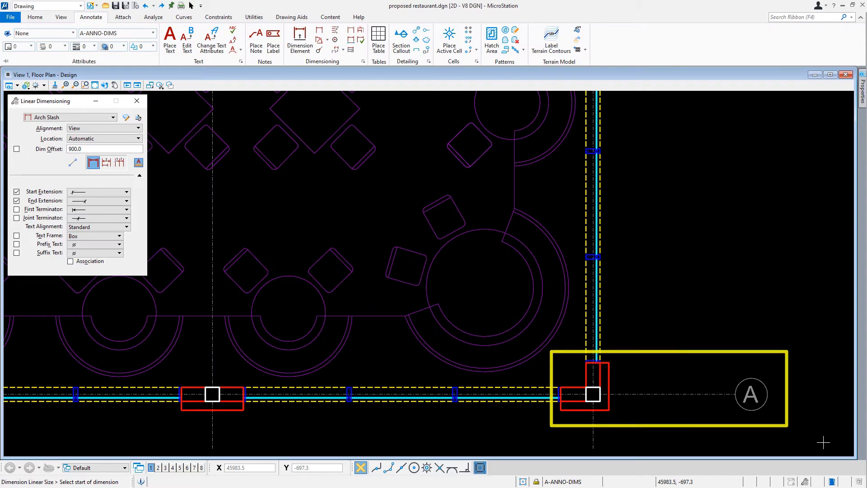
click(16, 149)
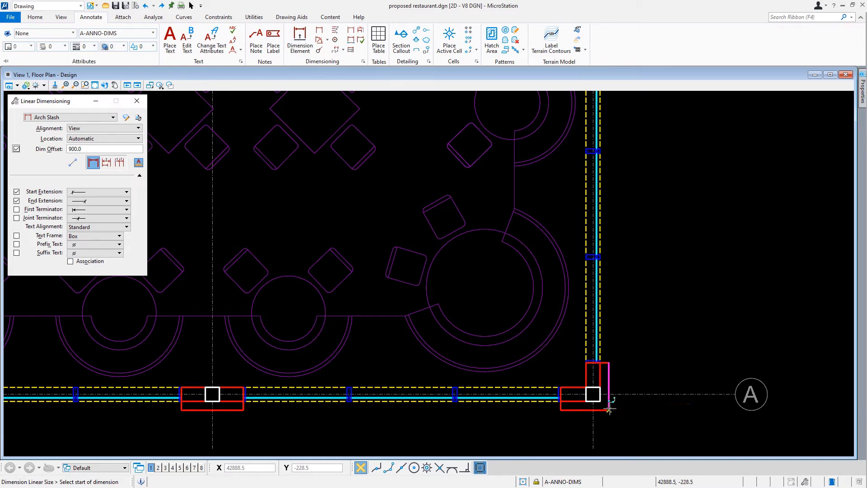
Step: Start the east wall dimension at the lower-right corner with a 5 255 segment
click(609, 408)
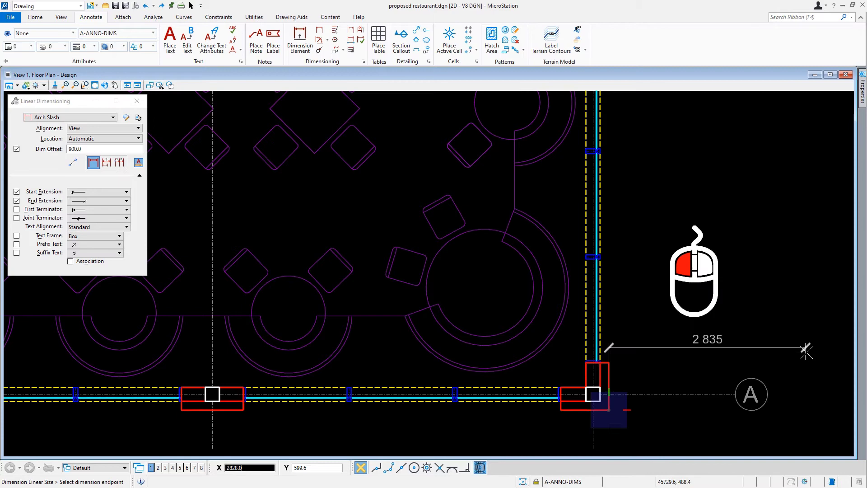
middle_drag(668, 158, 433, 238)
scroll(426, 269, down, 2)
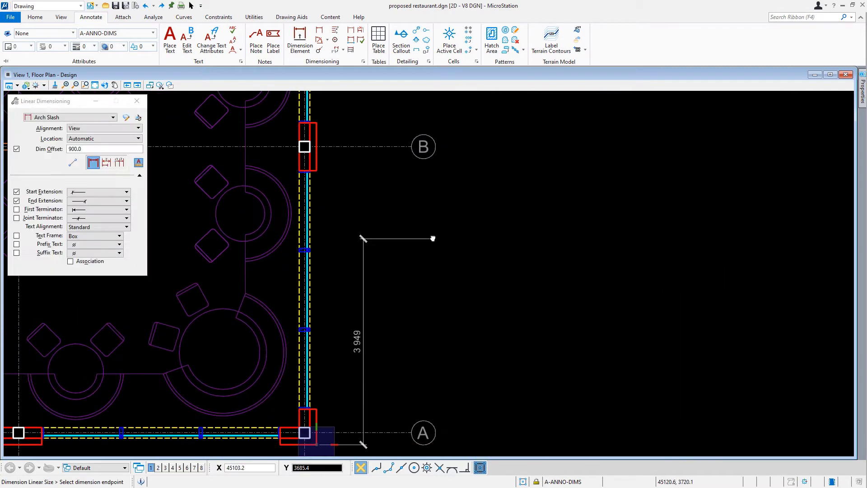
click(316, 171)
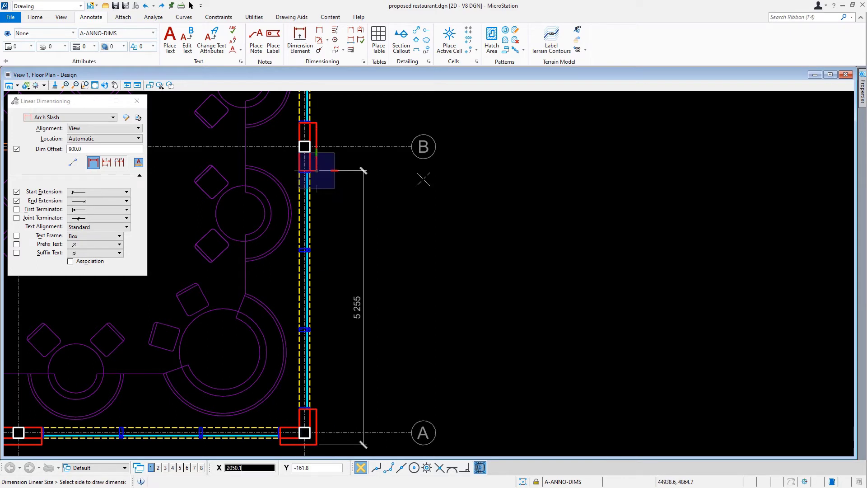
click(423, 180)
Step: Continue up the east wall with 417, 4 572, 683, 2 438 and 480 segments, then finish
middle_drag(452, 144, 463, 350)
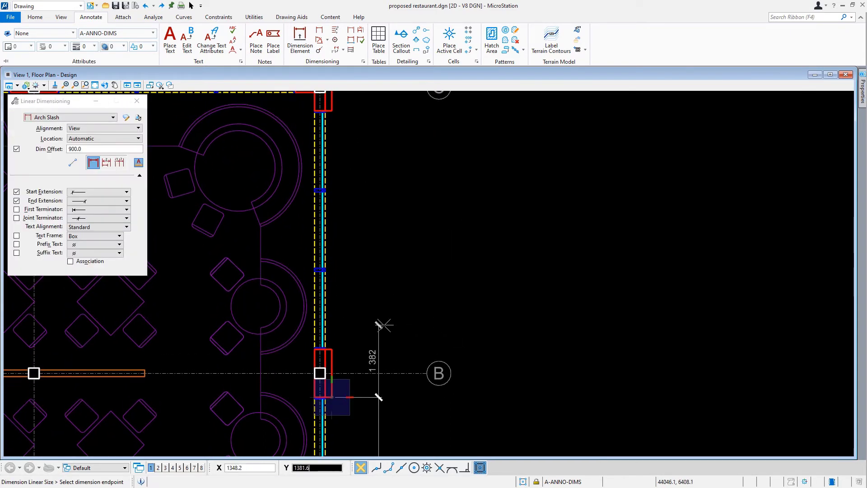
click(334, 349)
middle_drag(451, 143, 423, 311)
click(349, 278)
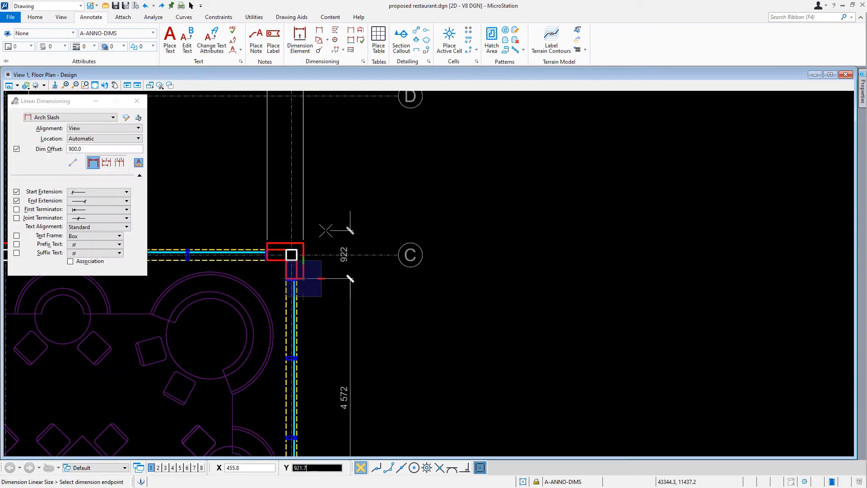
click(304, 243)
middle_drag(246, 169, 716, 298)
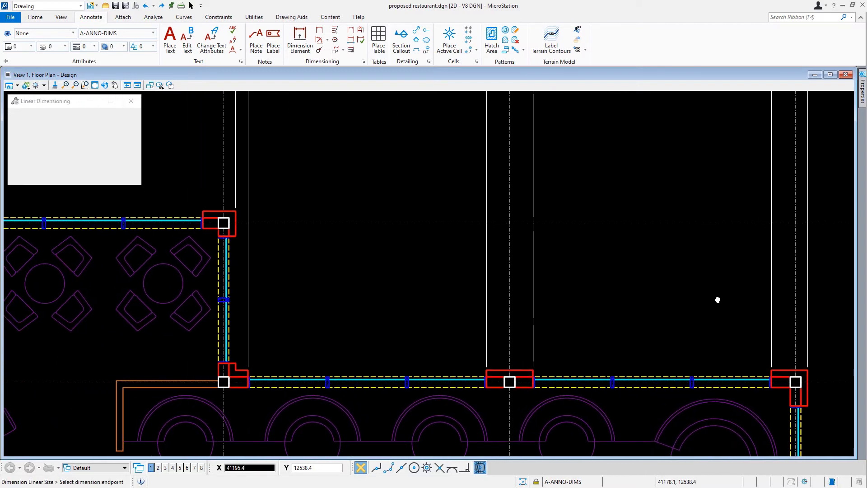
click(236, 362)
click(235, 235)
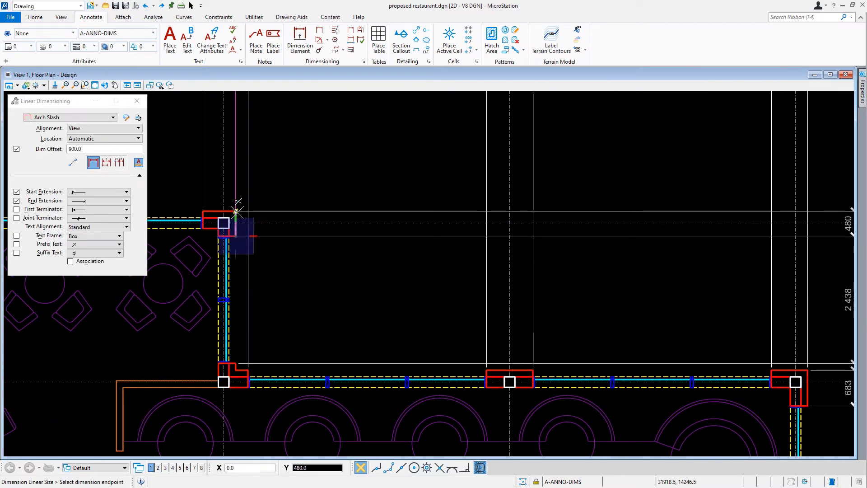
click(235, 211)
middle_drag(166, 161, 578, 284)
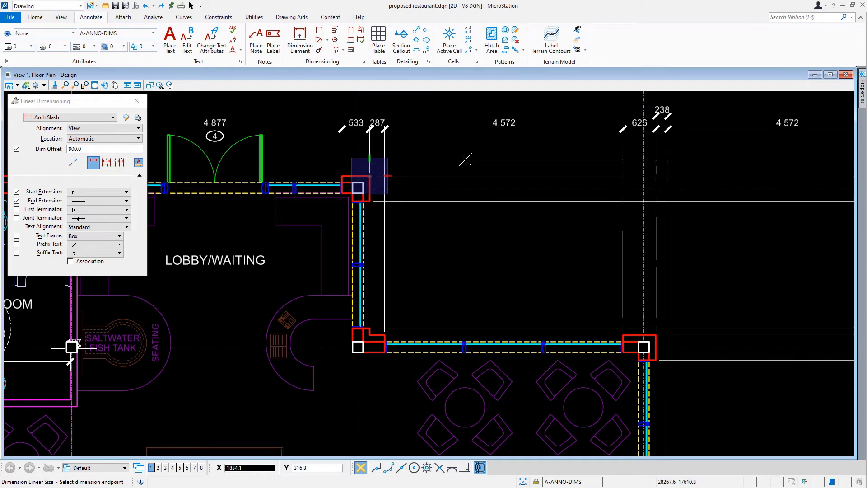
right_click(465, 160)
scroll(465, 159, down, 5)
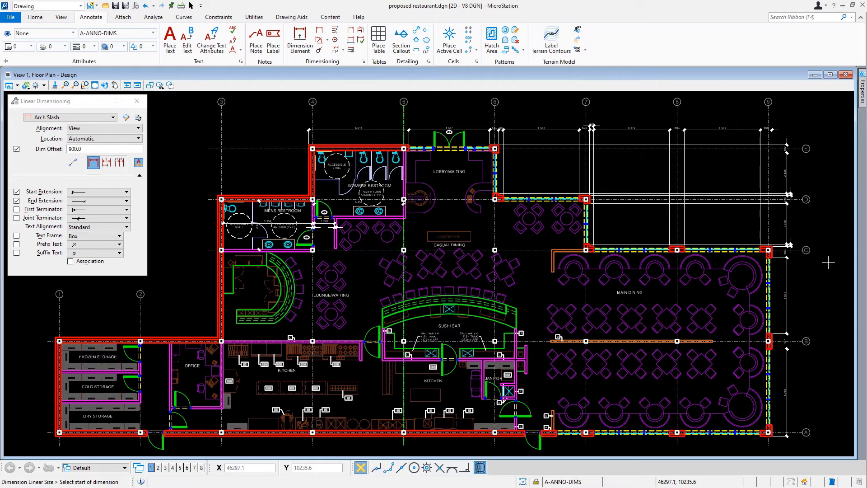
Step: Change the predefined dim offset from 900.0 to 1370
click(89, 153)
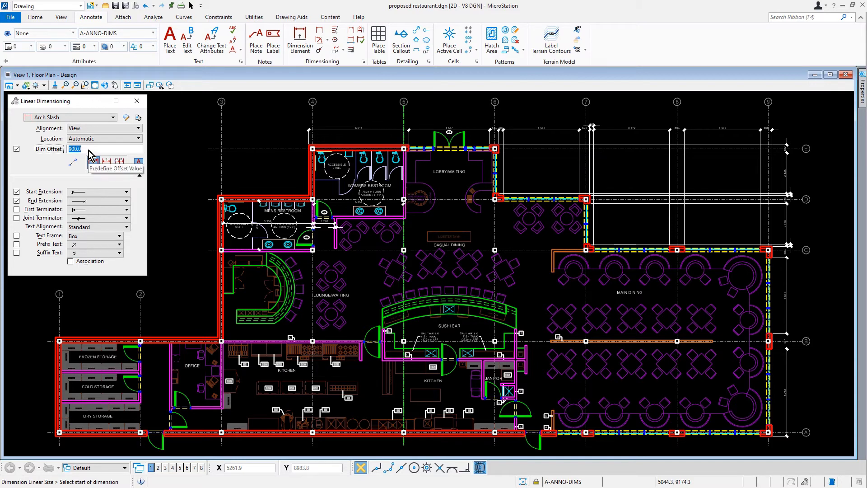
text(137)
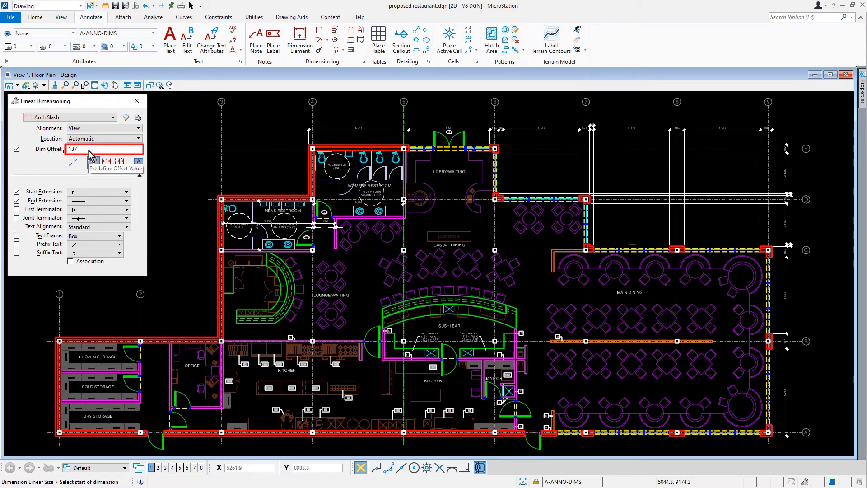
text(0)
key(Tab)
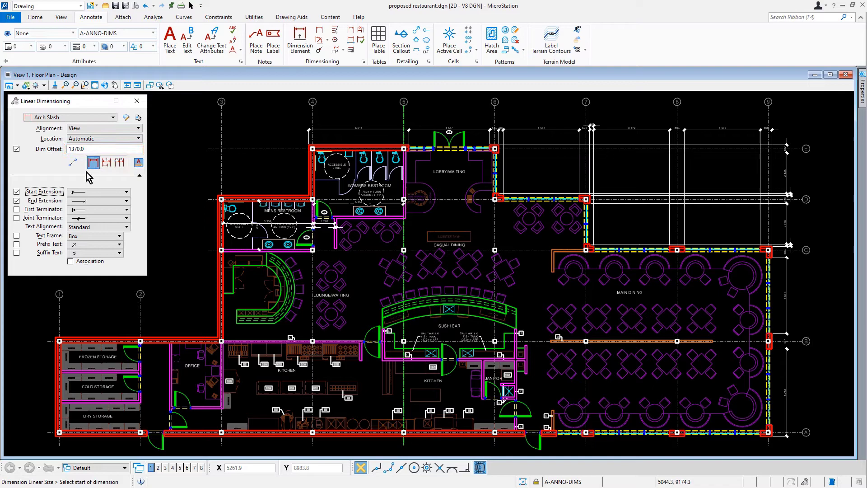
Step: Place the overall east-side dimension from the grid A corner to the column-6 wall corner
scroll(829, 444, up, 6)
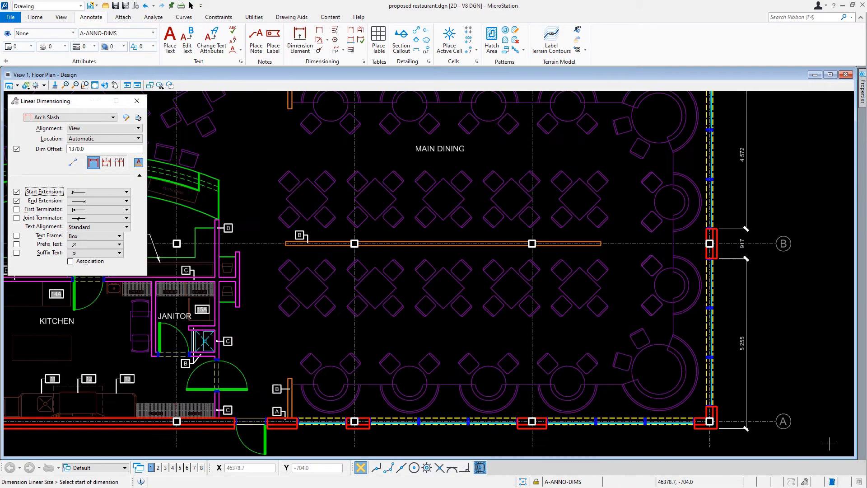
scroll(829, 444, up, 2)
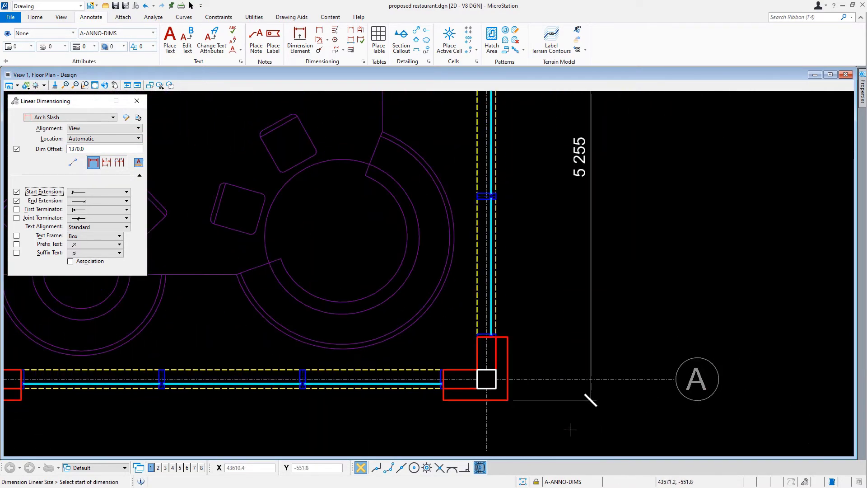
click(499, 401)
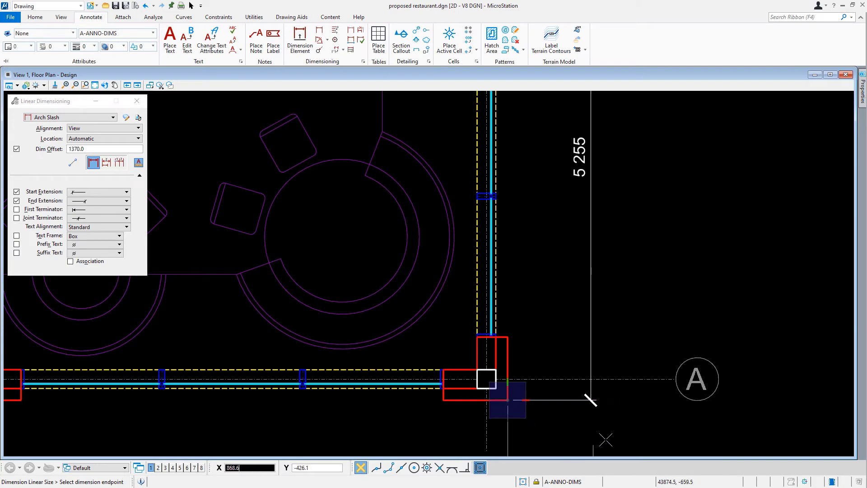
scroll(743, 426, down, 7)
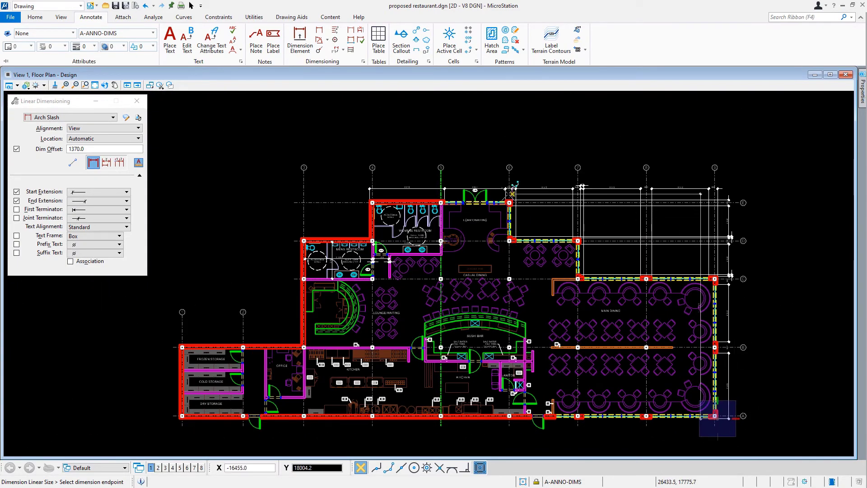
scroll(512, 194, up, 7)
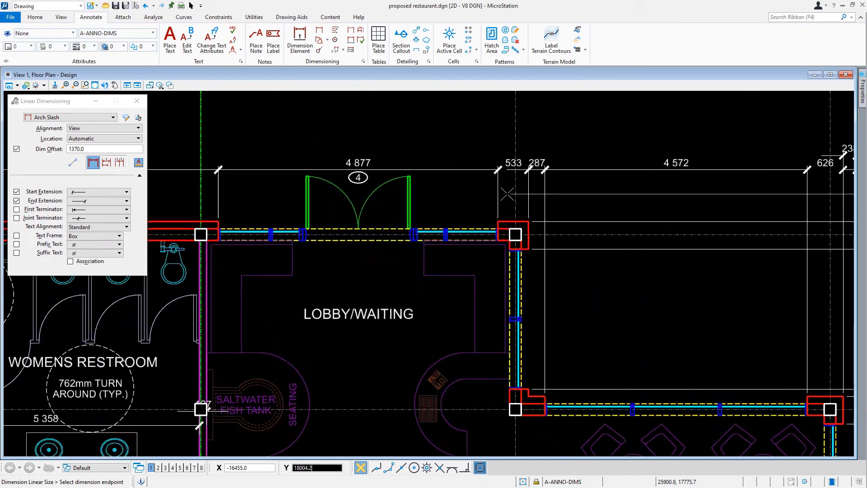
scroll(508, 203, up, 2)
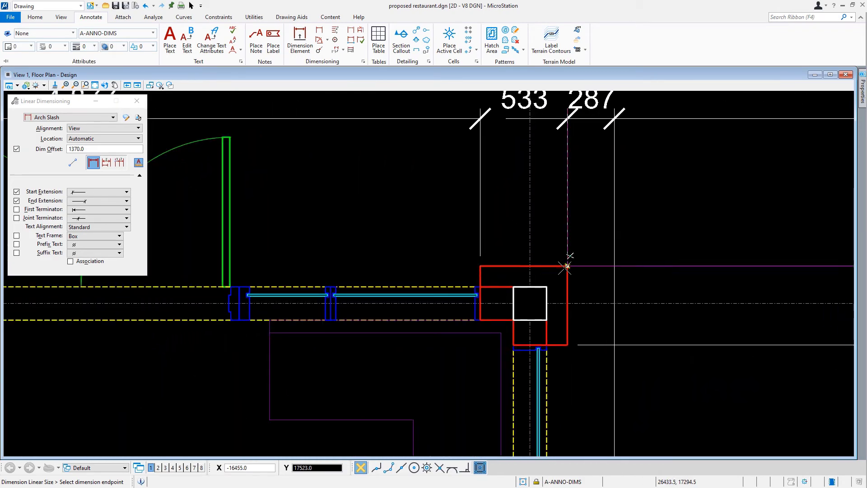
click(550, 247)
scroll(627, 212, down, 8)
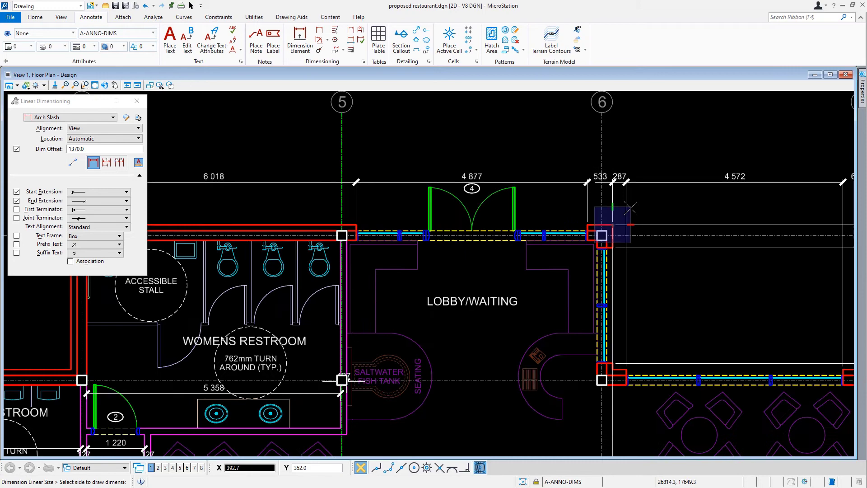
scroll(637, 221, down, 1)
middle_drag(710, 260, 304, 187)
scroll(304, 186, down, 2)
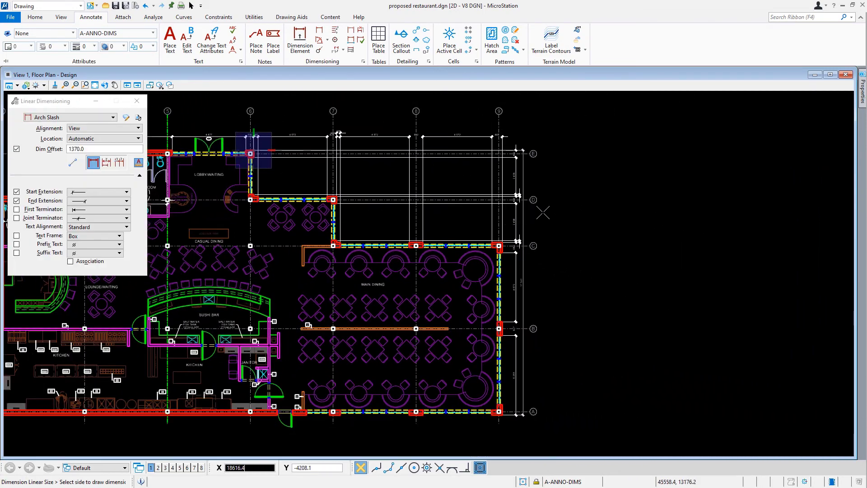
click(546, 211)
right_click(559, 204)
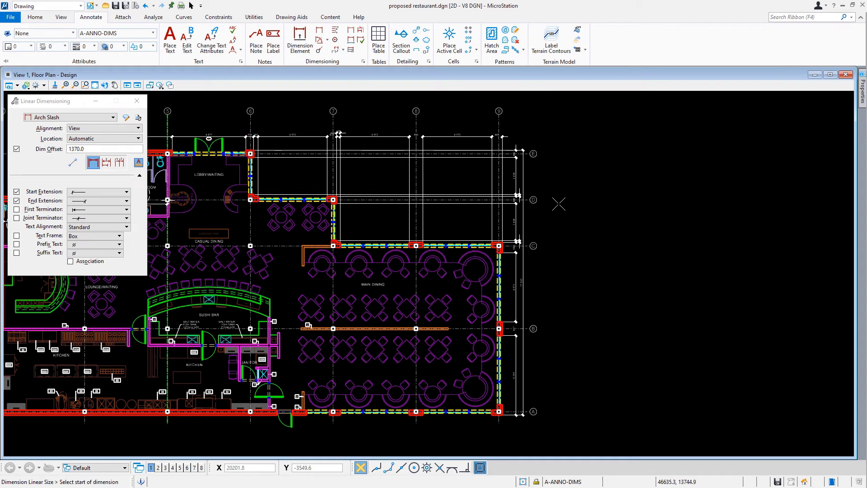
Step: Pan and zoom onto the frozen, cold and dry storage rooms and the office
scroll(547, 278, up, 1)
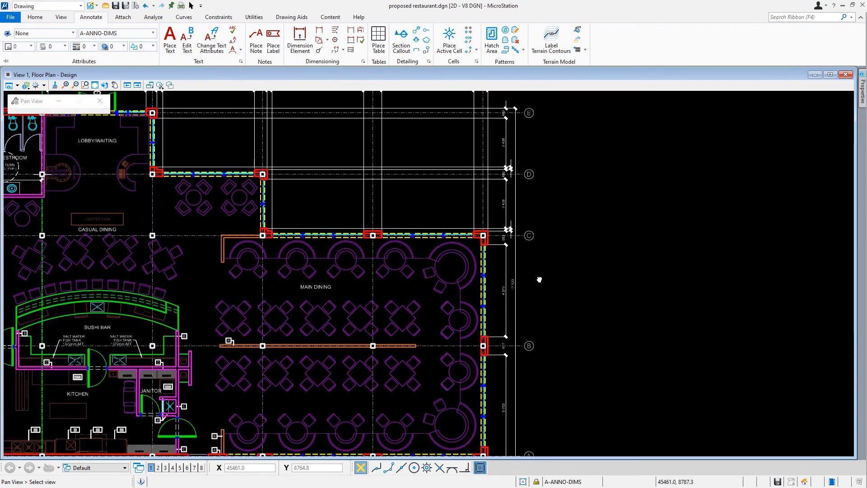
middle_drag(538, 280, 547, 269)
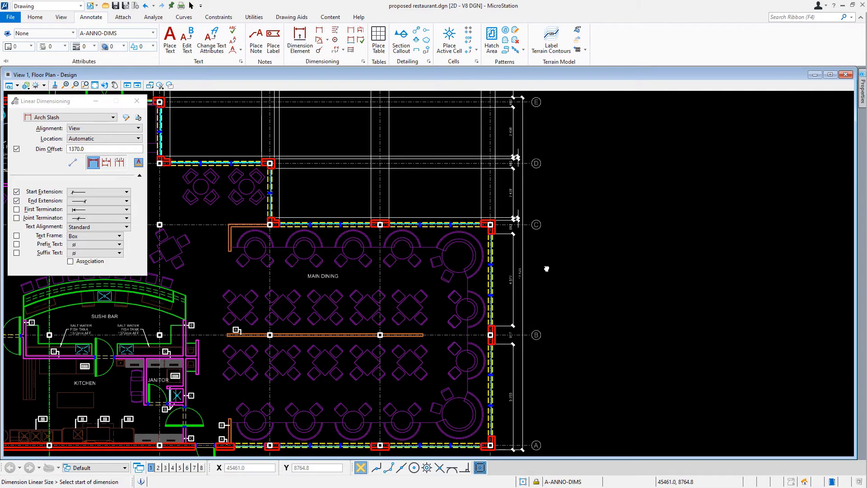
middle_drag(205, 268, 771, 199)
scroll(147, 304, up, 3)
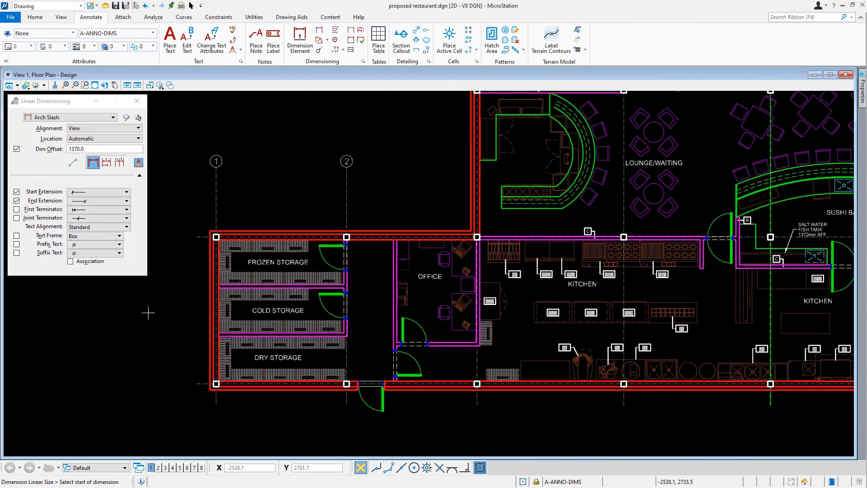
scroll(146, 304, up, 1)
middle_drag(147, 305, 157, 261)
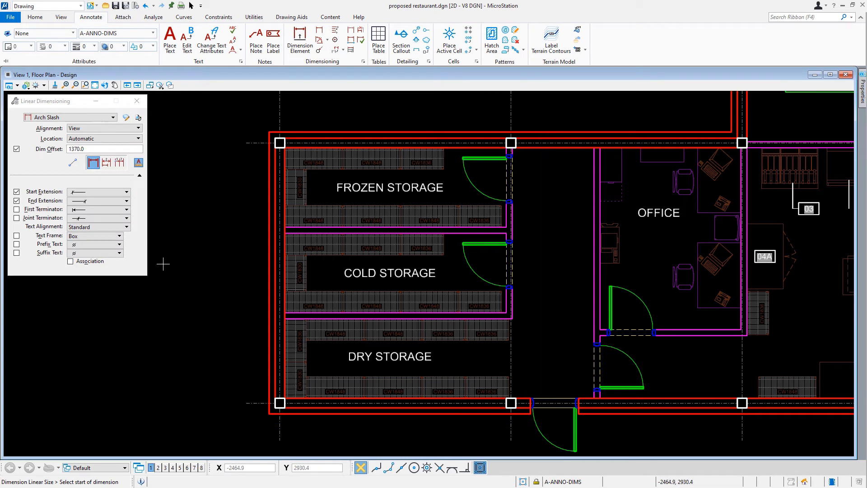
right_drag(180, 267, 217, 224)
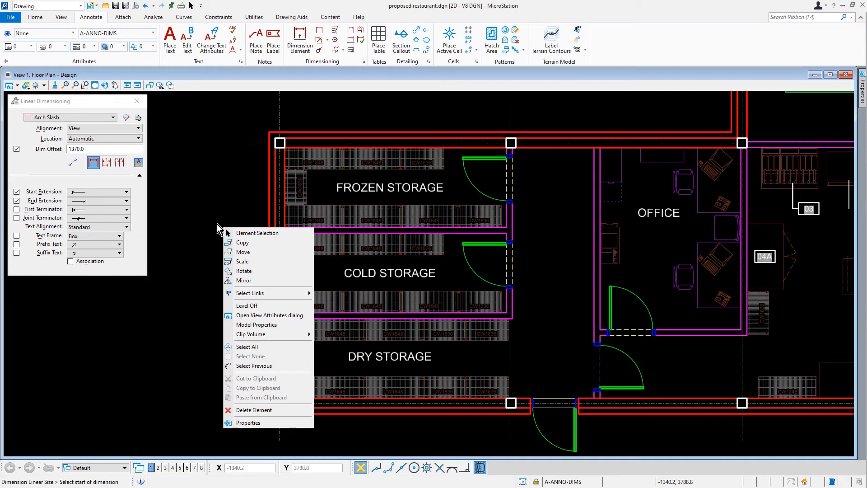
Step: Hide the A-EQPM level by picking a storage rack with Level Off, then resume linear dimensioning
click(263, 308)
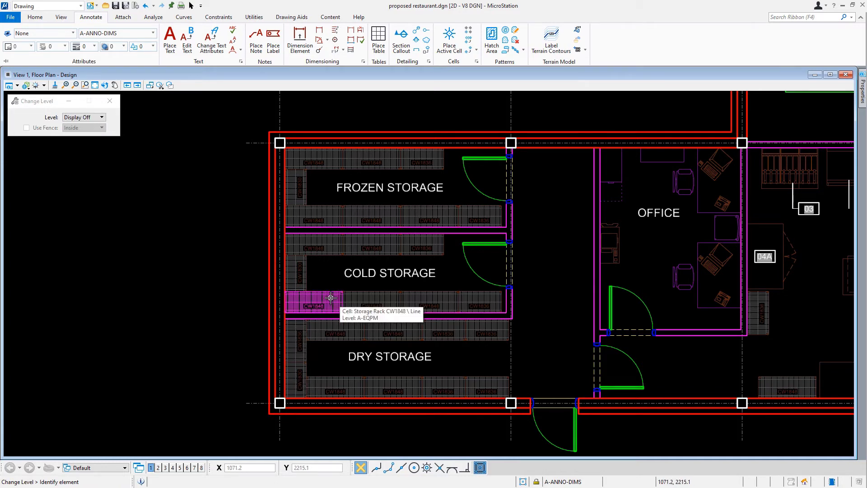
click(331, 298)
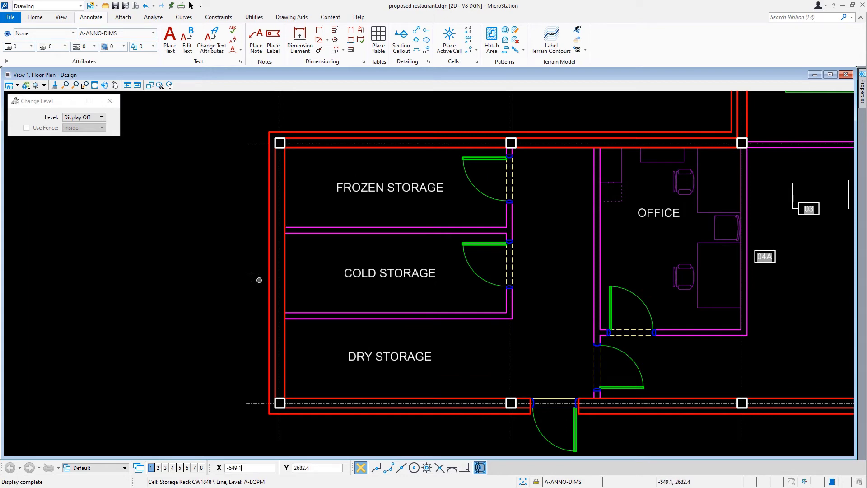
click(319, 32)
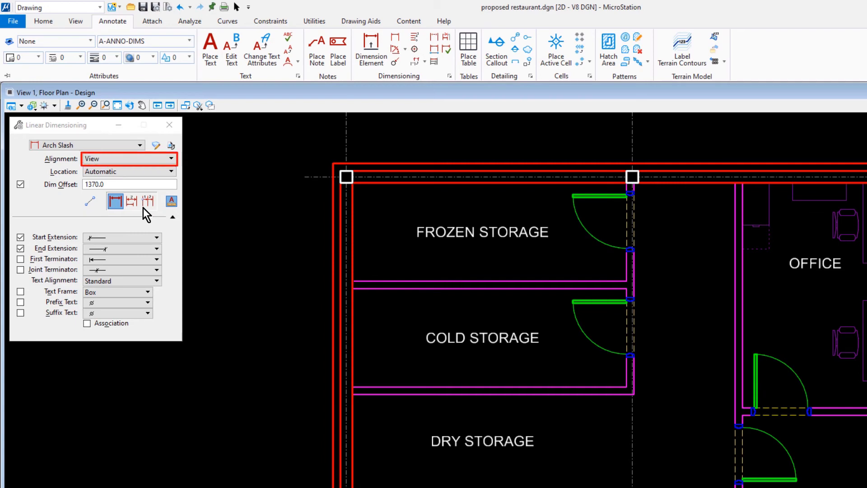
Step: Turn off Dim Offset and place a vertical Arch Slash string of three 1 676 segments beside the storage rooms
click(20, 184)
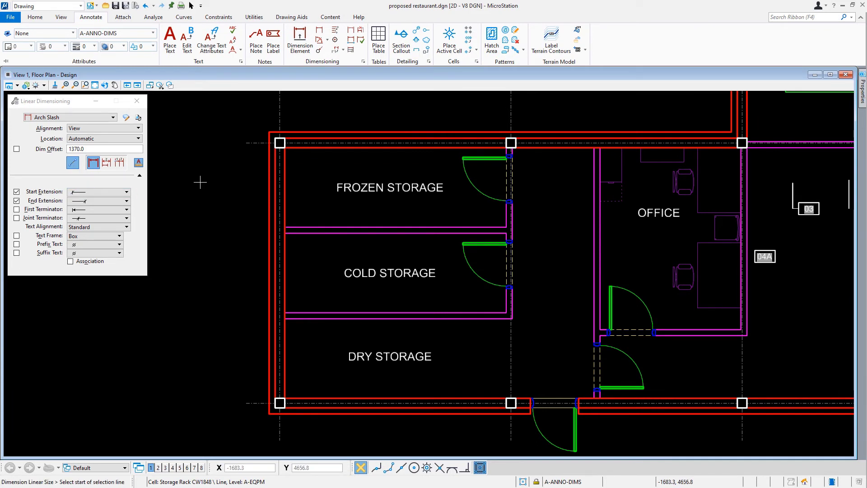
click(311, 145)
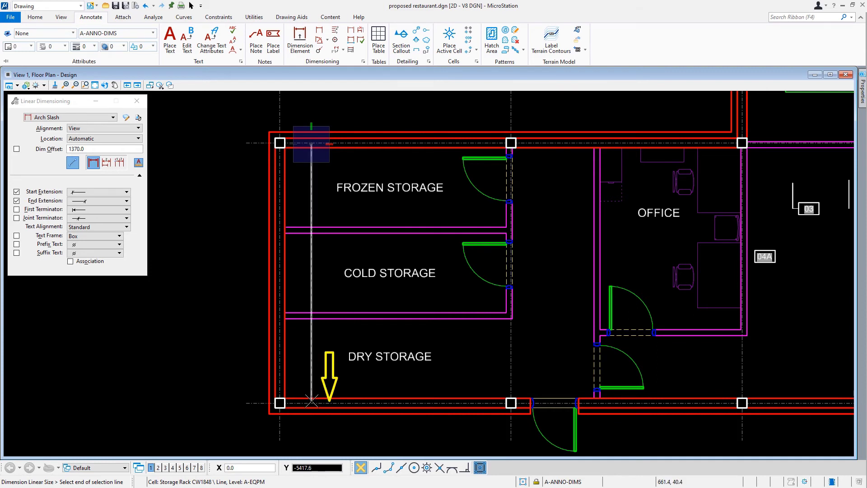
click(311, 401)
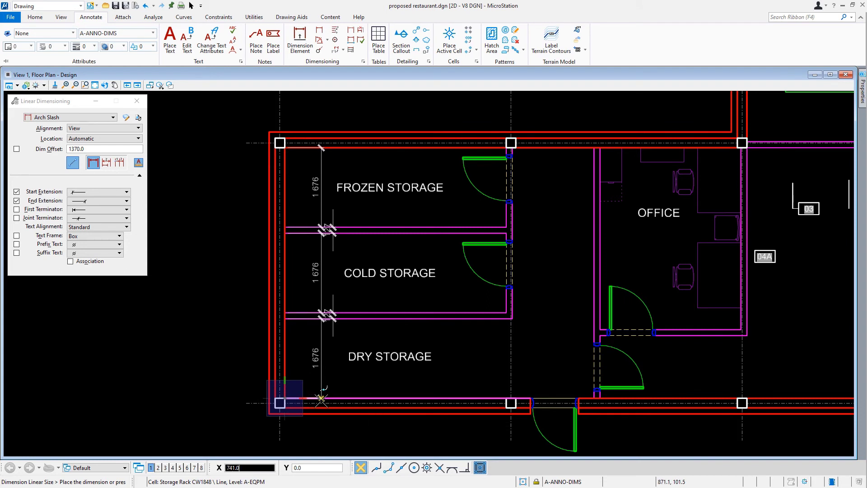
click(321, 399)
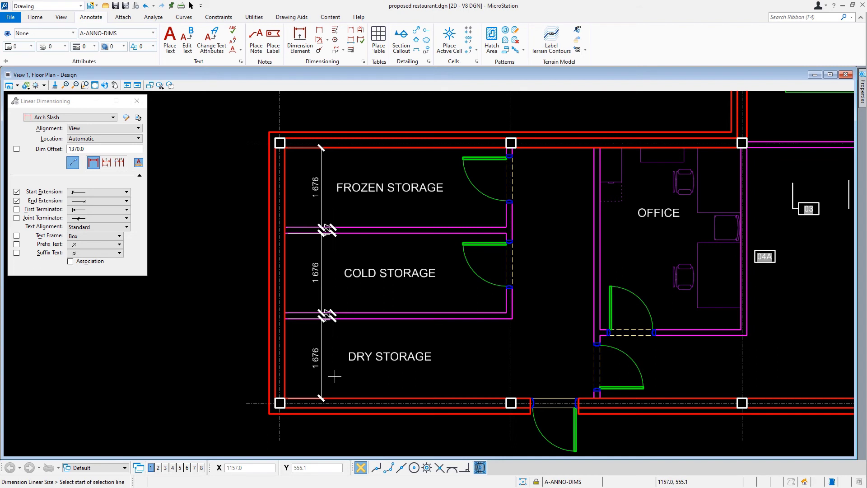
Step: Turn the A-EQPM level back on in Level Display so the storage racks and office furniture show
click(35, 18)
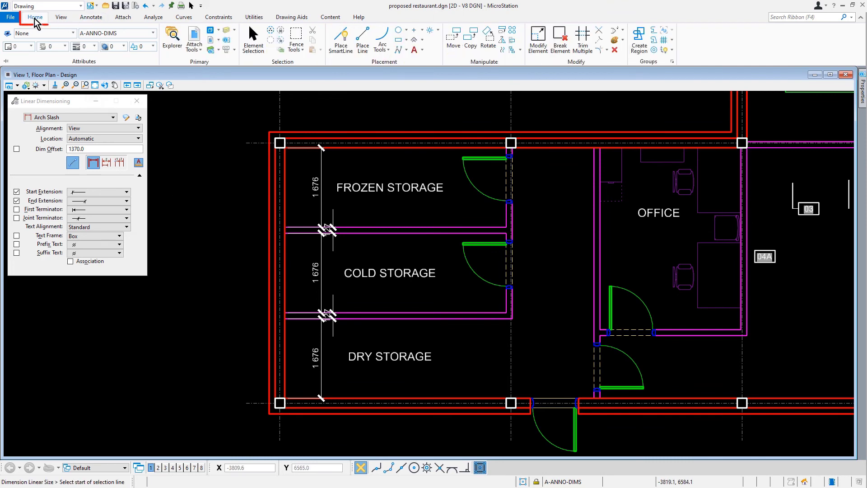
click(226, 33)
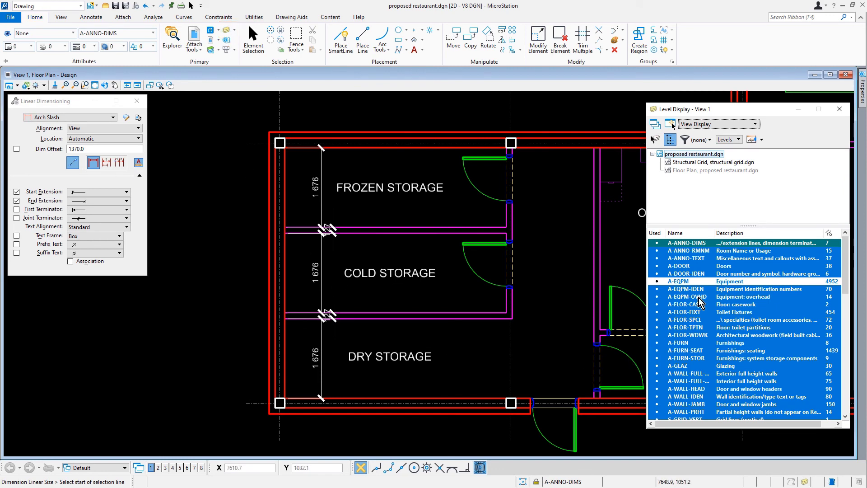
click(697, 283)
click(842, 110)
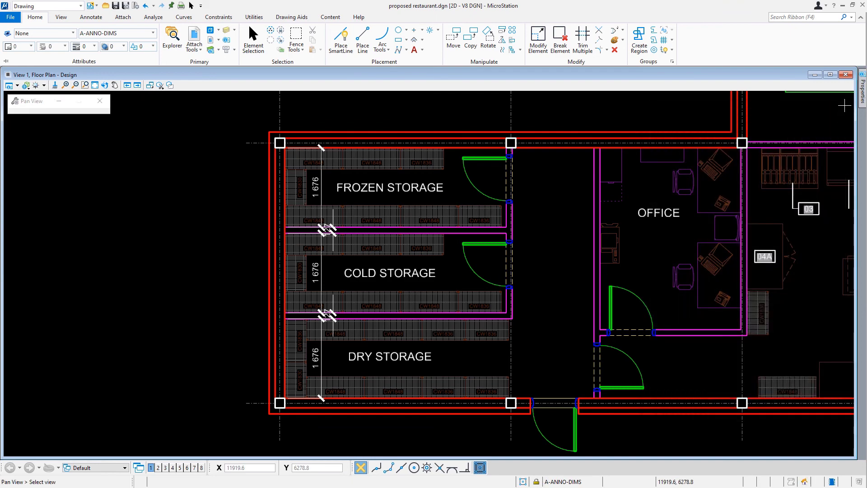
Step: Fit the view to show the entire dimensioned restaurant floor plan
key(ctrl+shift+f)
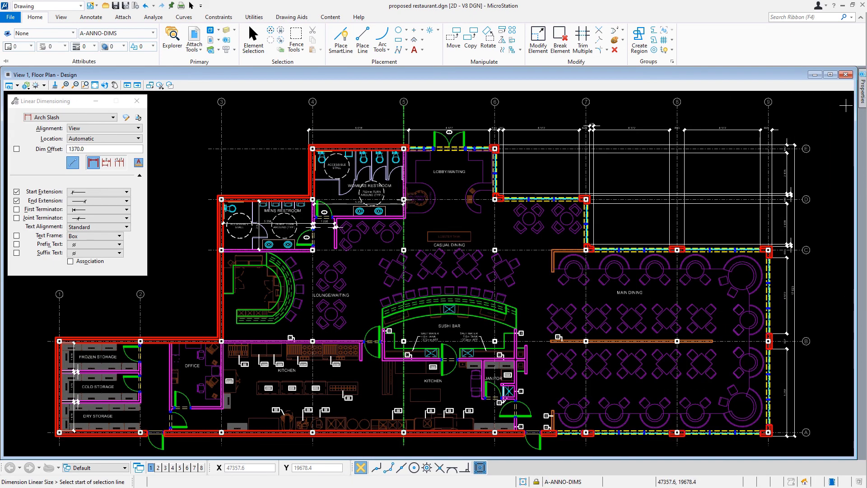